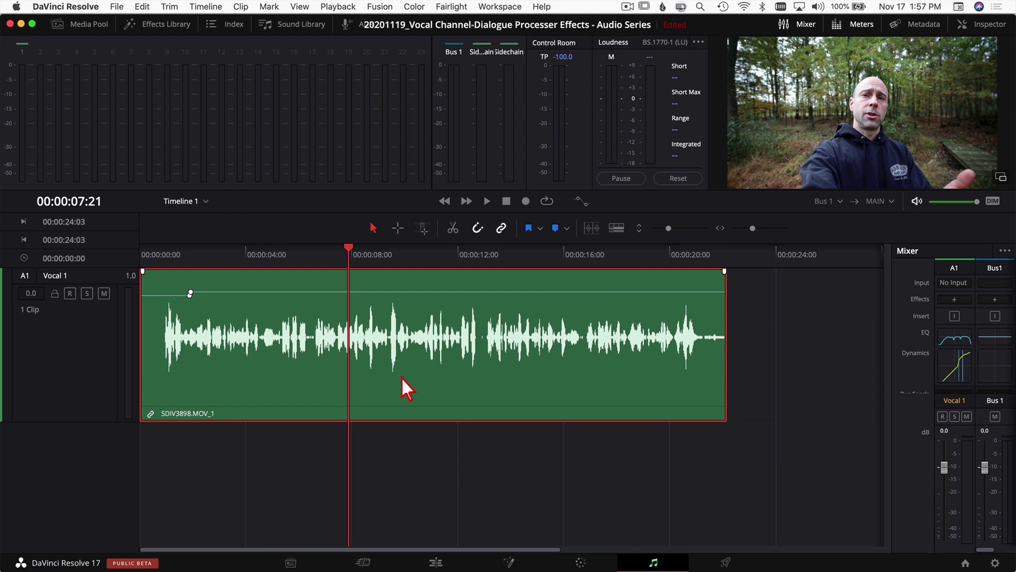
Duplicate the Vocal 1 clip onto a new audio track below it and rename that track Vocals 2
left_click_drag(401, 380, 409, 500)
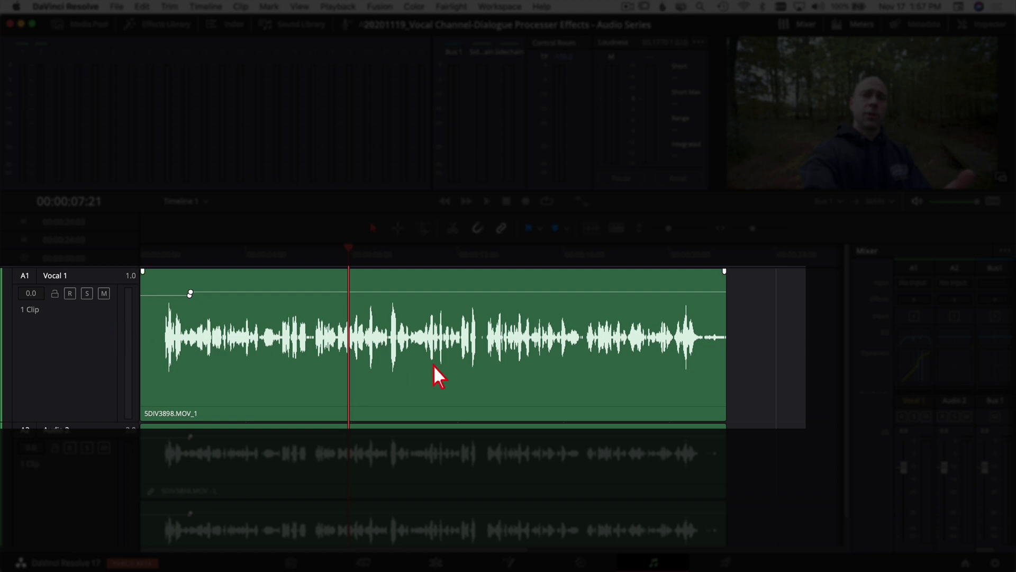
scroll(429, 365, "down", 2)
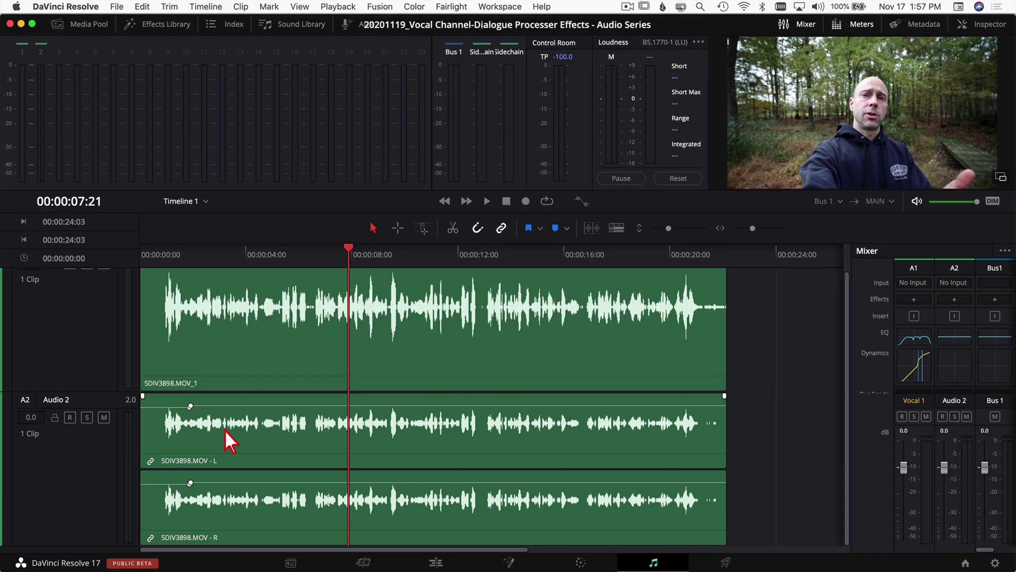
double_click(59, 402)
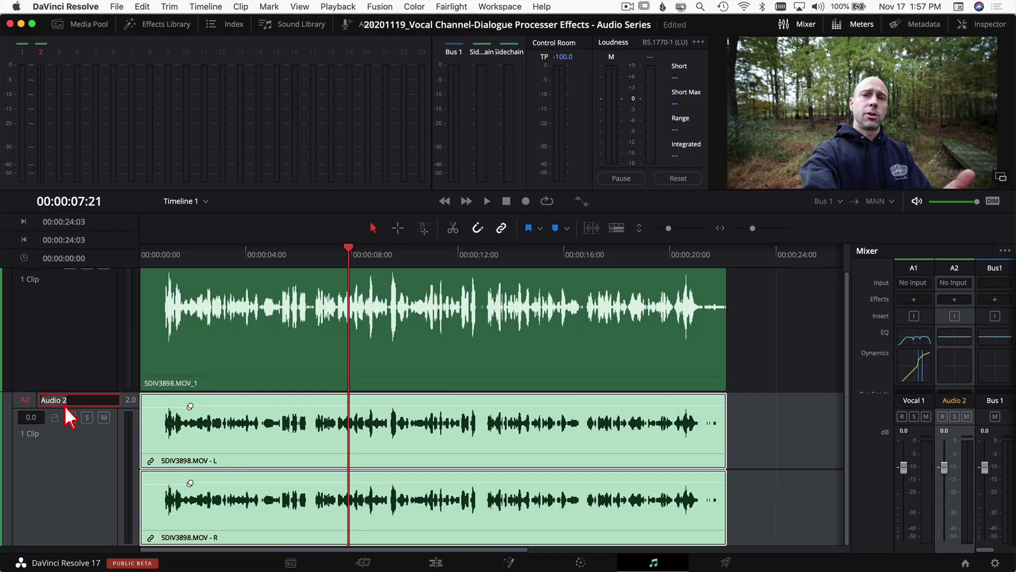
type("Vocals 2")
key("Return")
scroll(72, 336, "up", 2)
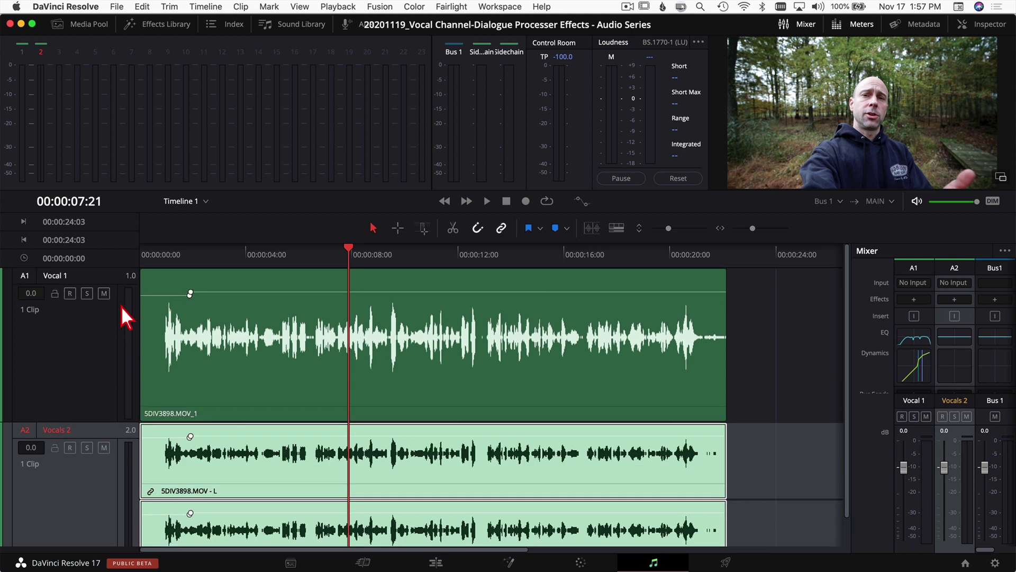
Mute the Vocal 1 track and play the timeline from its start
left_click(104, 293)
key("Home")
key("space")
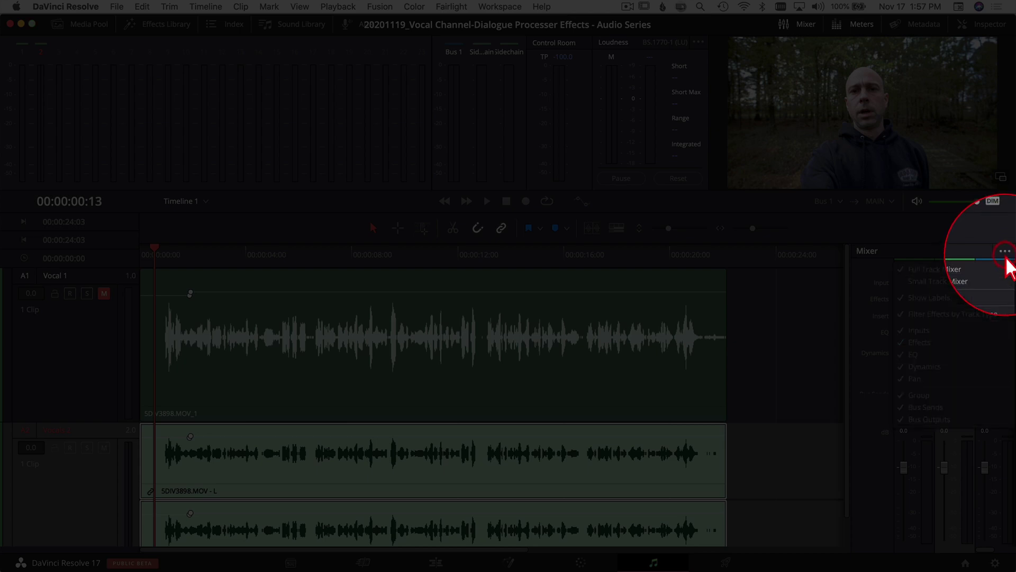
left_click(1005, 251)
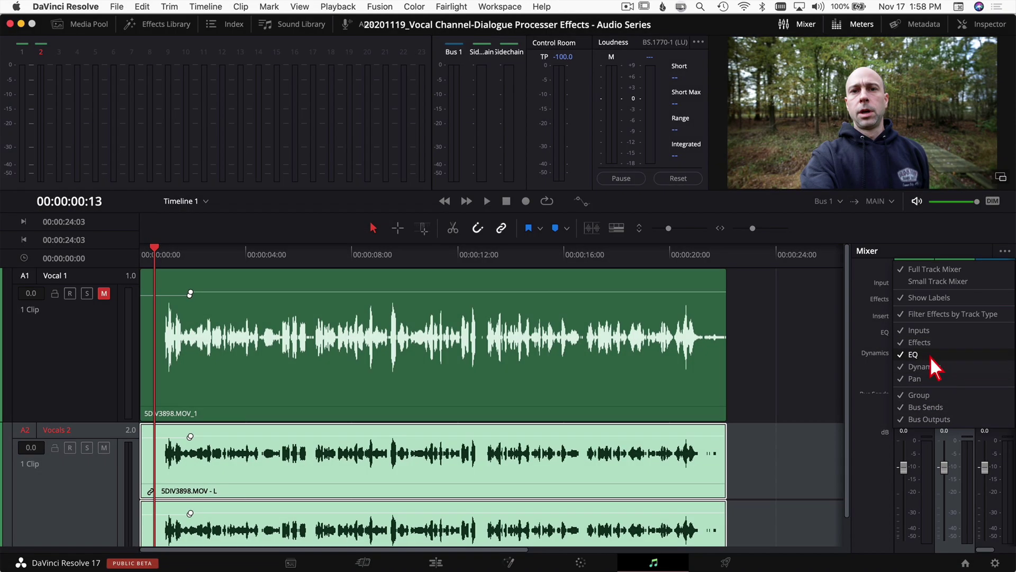
left_click(872, 335)
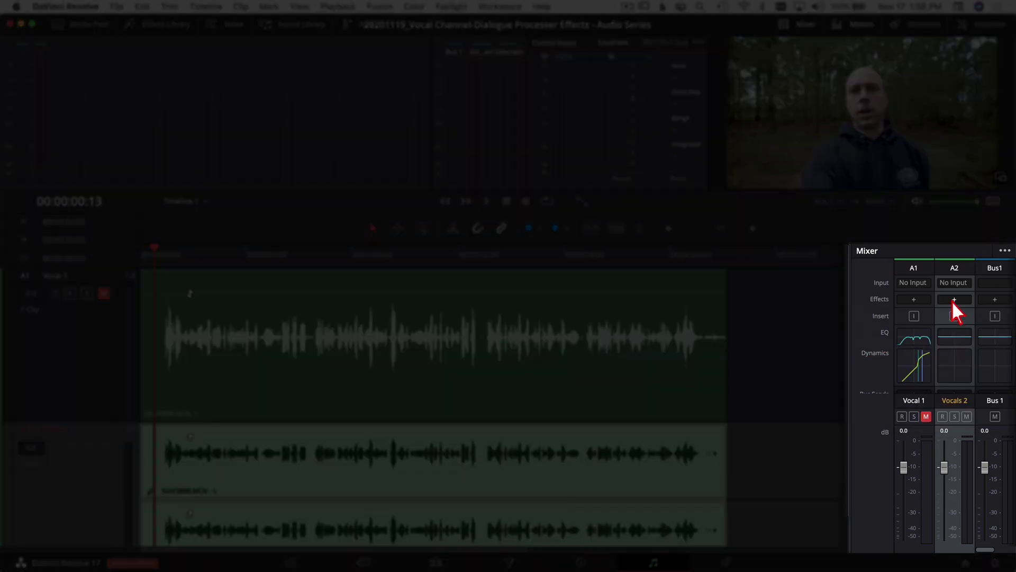
left_click(952, 300)
mouse_move(955, 313)
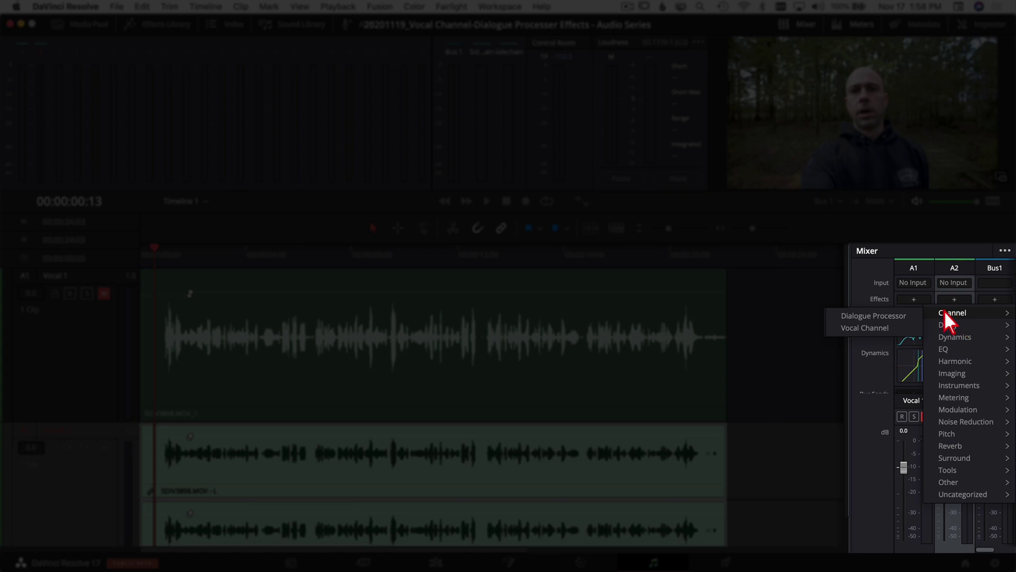
left_click(897, 328)
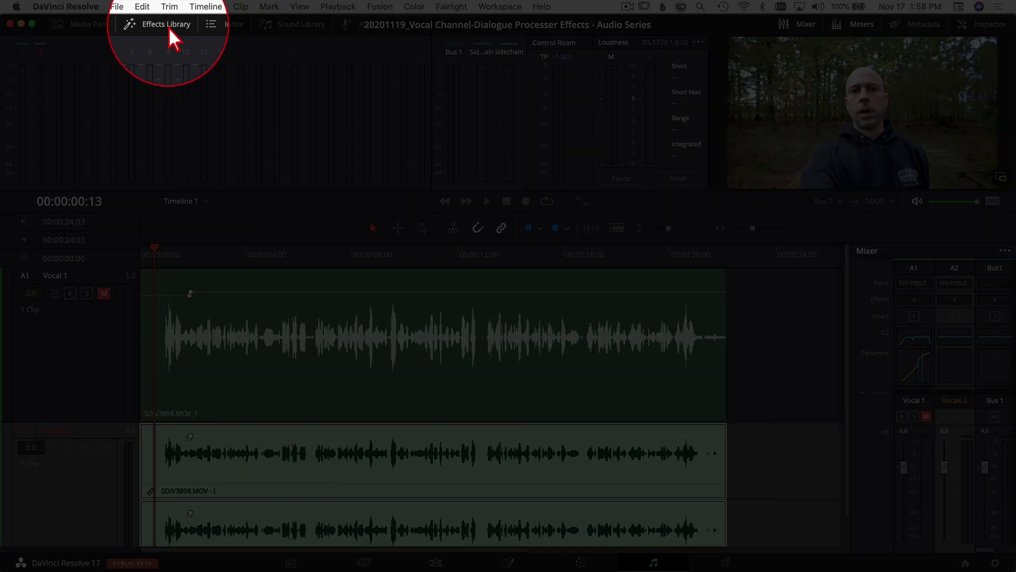
Apply the Vocal Channel effect from the Effects Library to the Vocals 2 track and close the library
left_click(169, 27)
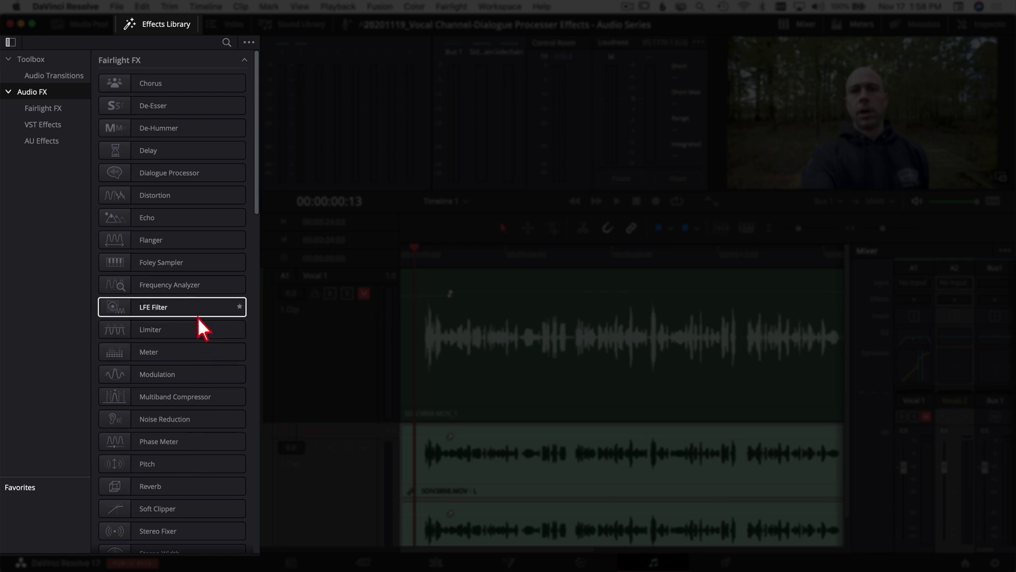
scroll(196, 316, "down", 5)
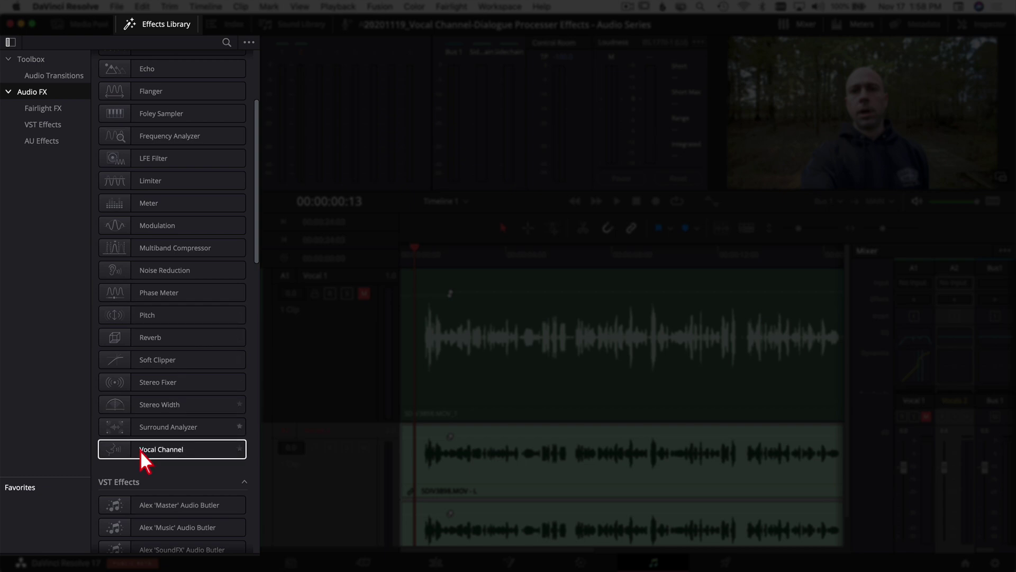
left_click_drag(119, 452, 319, 512)
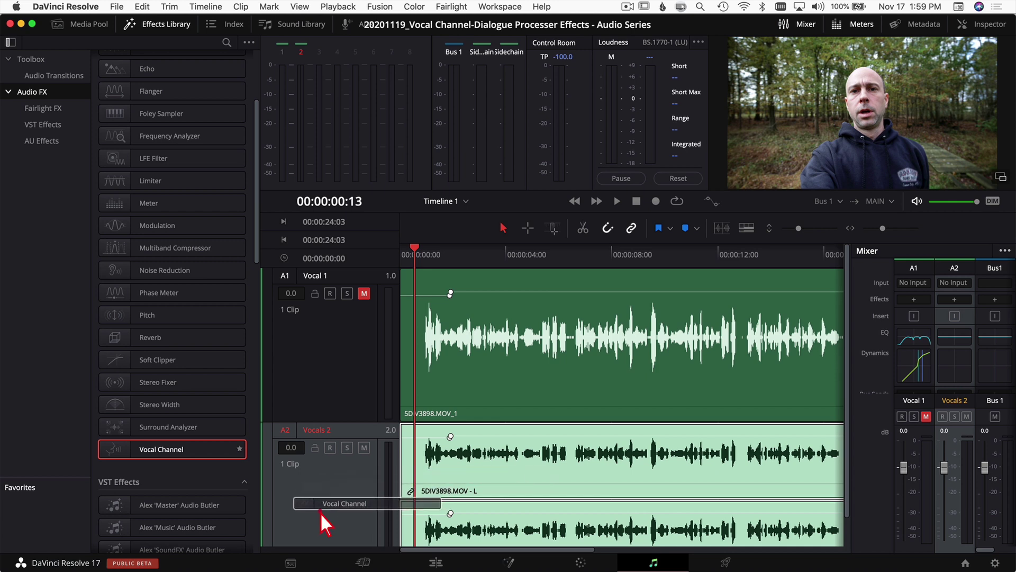
mouse_move(319, 512)
left_mouse_down()
mouse_move(326, 490)
mouse_move(325, 512)
left_mouse_up()
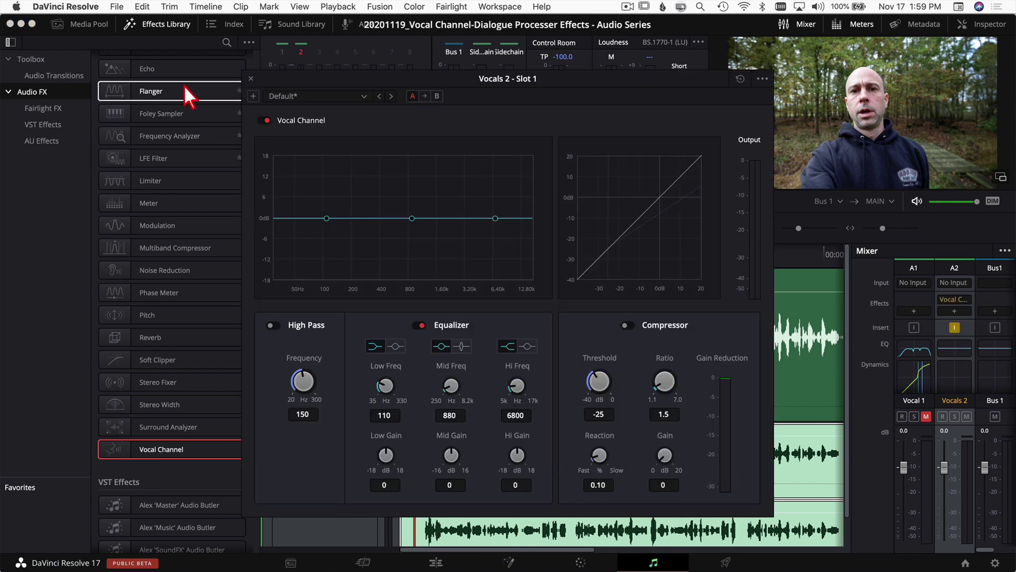
left_click(161, 24)
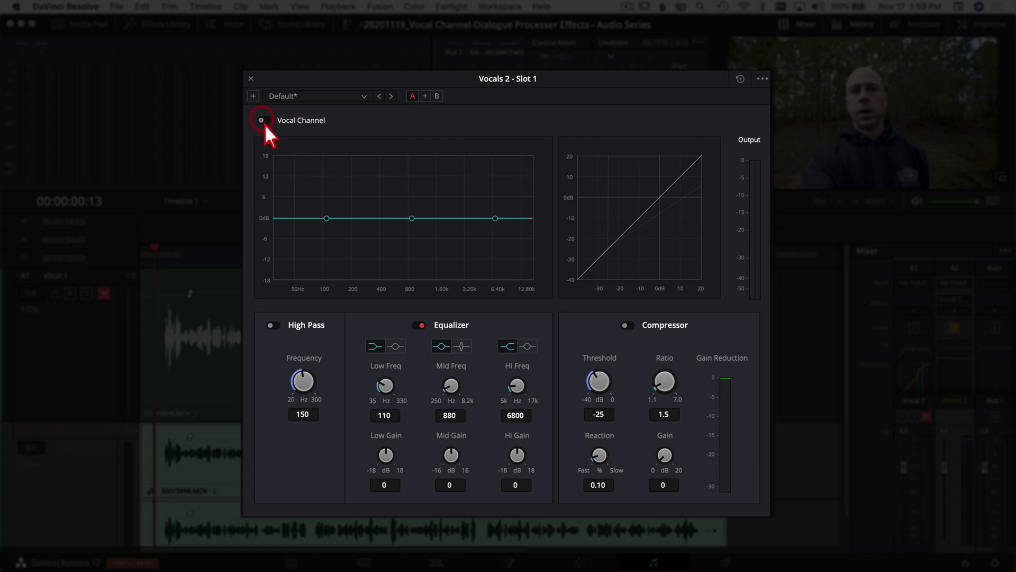
Browse the Vocal Channel presets and load Test Yeti_Screenflow
left_click(310, 96)
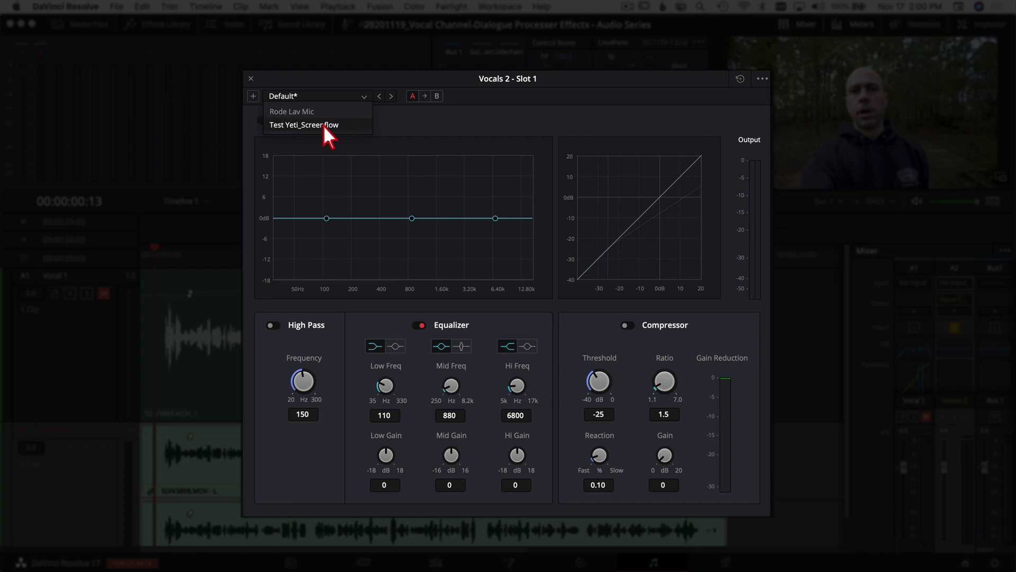
left_click(309, 81)
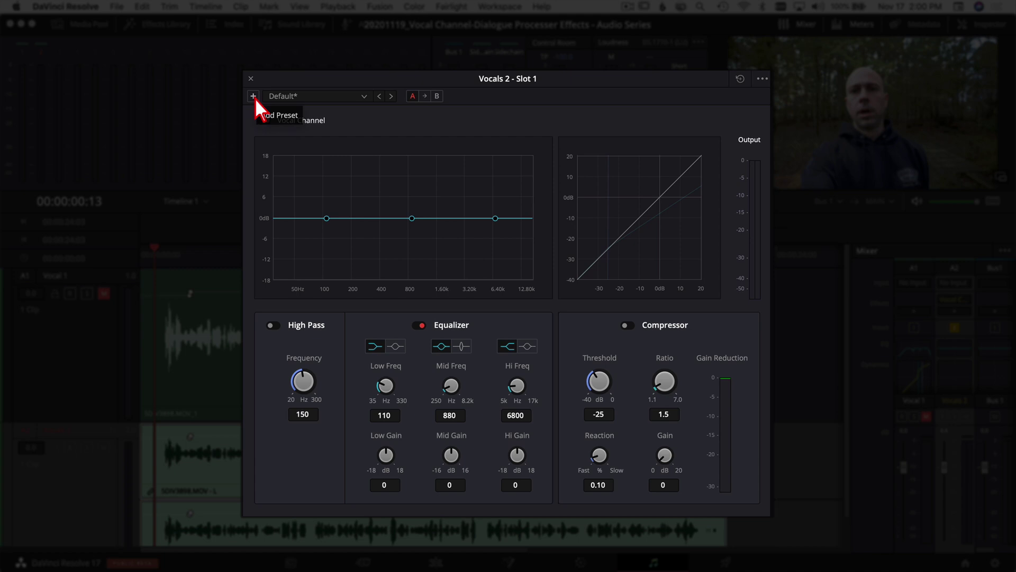
left_click(392, 97)
left_click(391, 97)
left_click(379, 97)
left_click(379, 98)
left_click(379, 98)
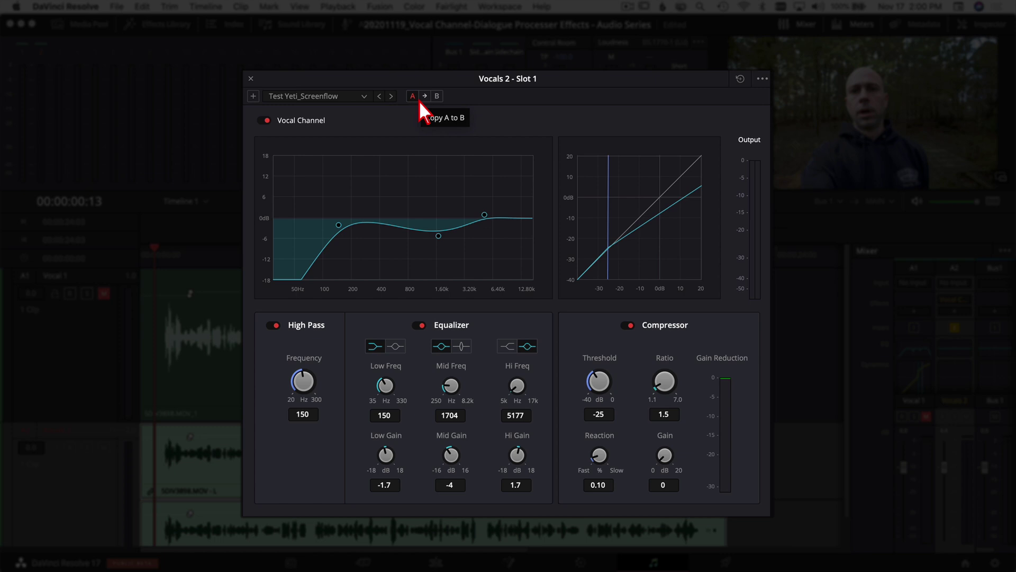
Compare the A and B settings and reset the Vocal Channel effect to its default
left_click(436, 97)
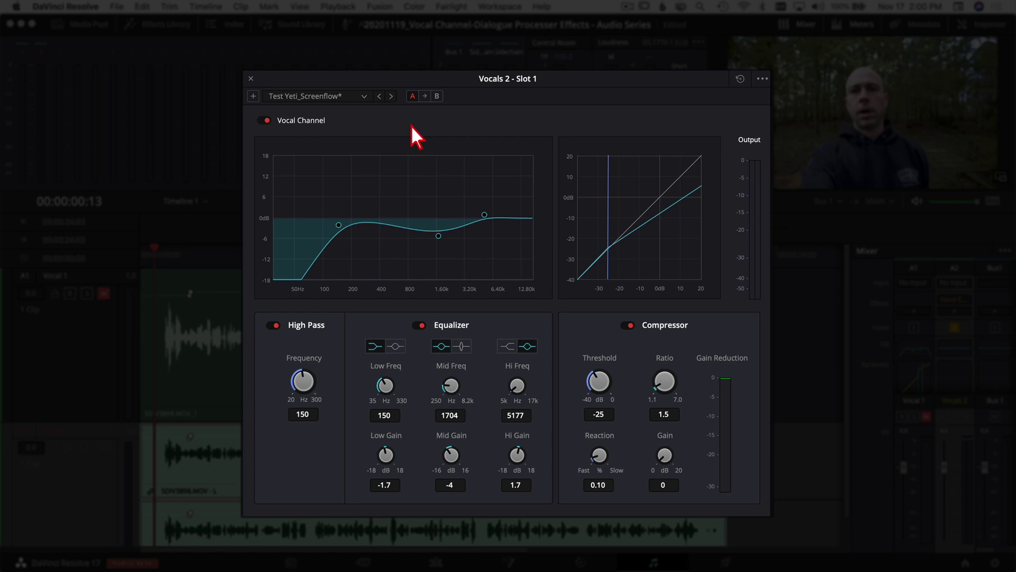
left_click(740, 80)
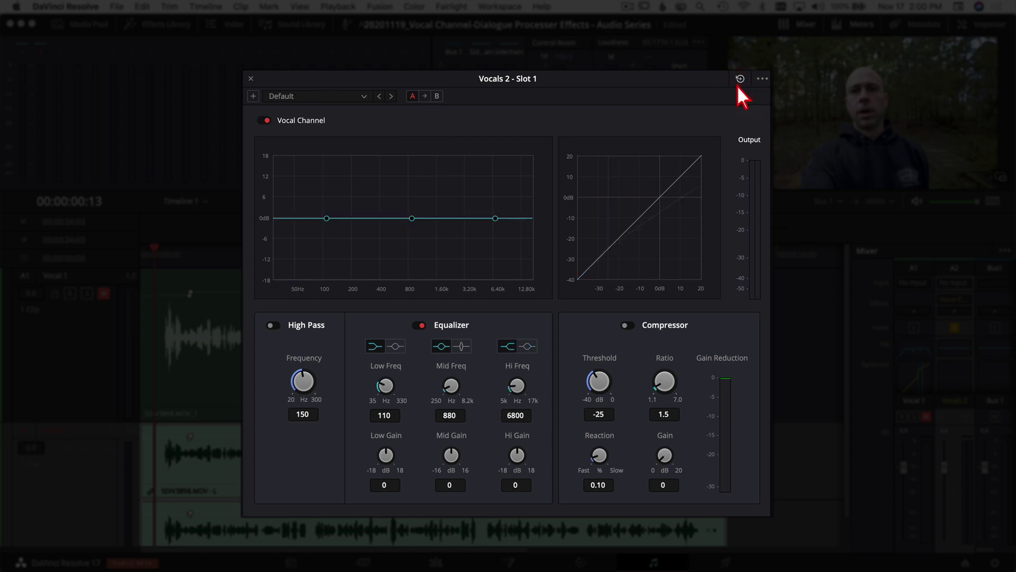
left_click(760, 80)
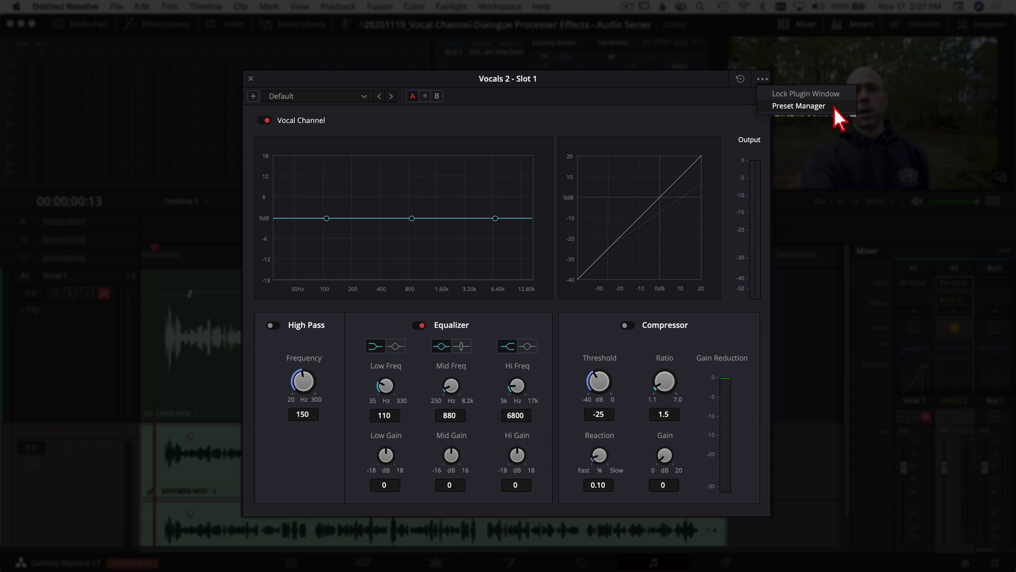
left_click(431, 290)
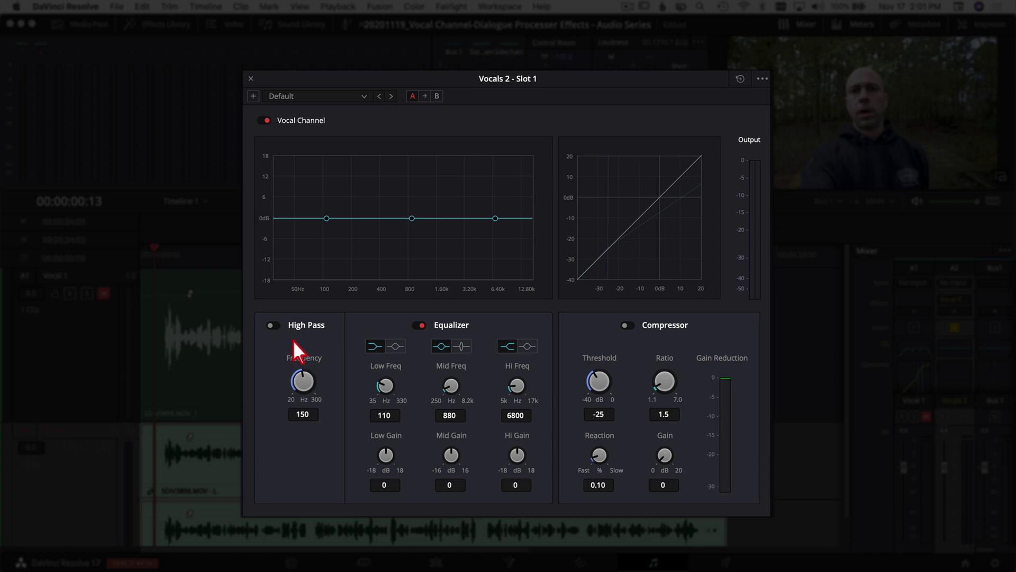
Turn on the High Pass filter and set its frequency to 120 Hz
left_click(273, 325)
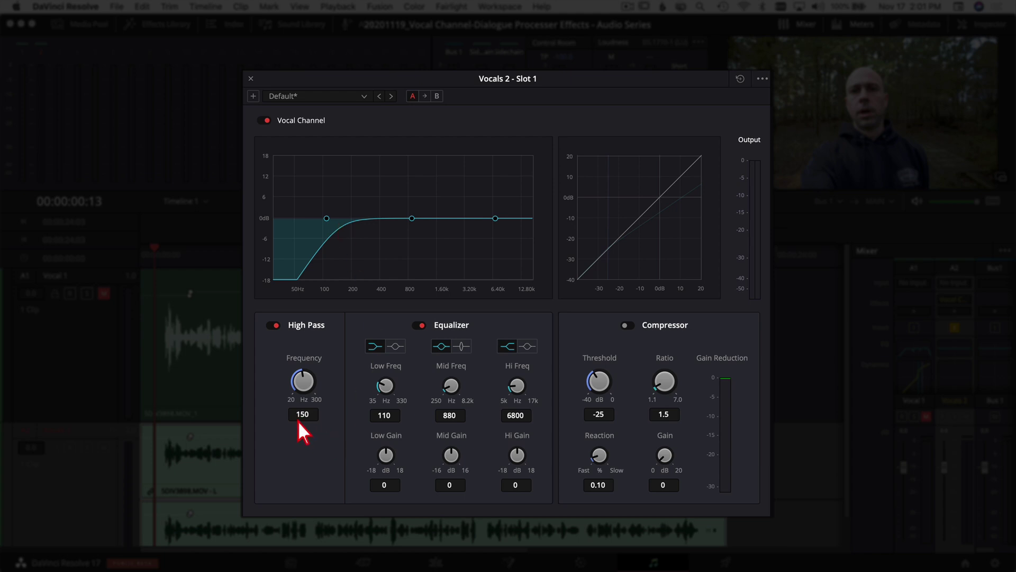
mouse_move(303, 381)
left_mouse_down()
mouse_move(282, 385)
mouse_move(297, 382)
left_mouse_up()
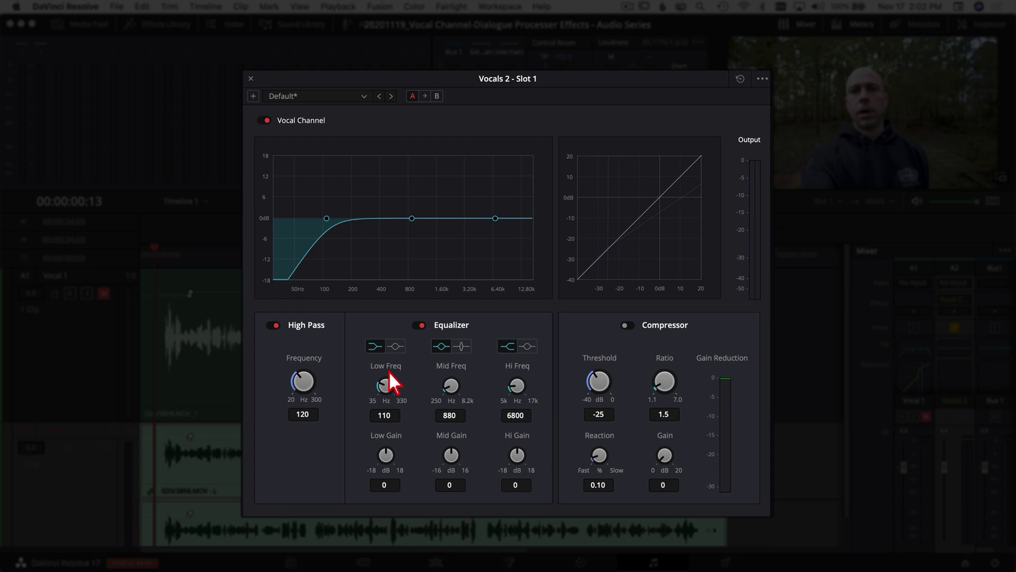
left_click_drag(385, 385, 426, 381)
double_click(389, 385)
left_click_drag(385, 387, 450, 416)
double_click(396, 381)
Switch the equalizer's low band to a bell curve, sweep Low Freq to 316 Hz with boosted gain, and return Low Gain to 0 dB
left_click(395, 347)
left_click_drag(386, 456, 483, 500)
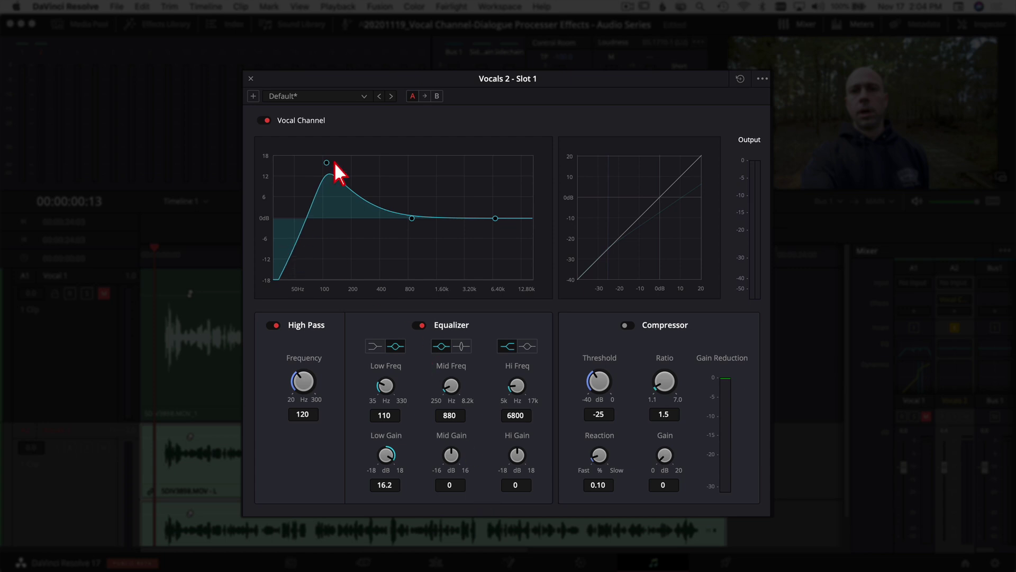
left_click_drag(388, 385, 402, 402)
left_click_drag(393, 454, 413, 458)
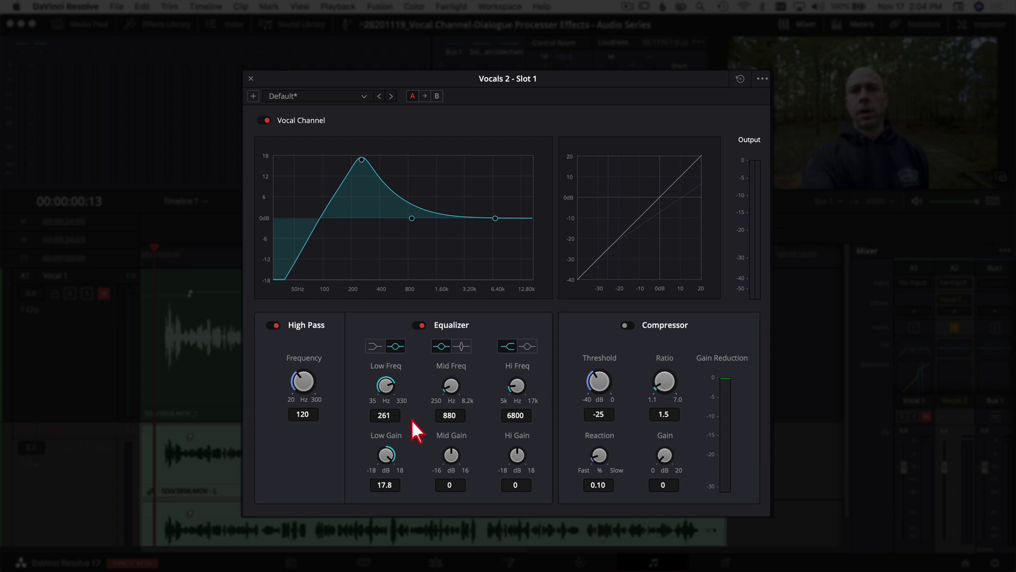
mouse_move(389, 386)
left_mouse_down()
mouse_move(310, 391)
mouse_move(434, 378)
mouse_move(404, 379)
left_mouse_up()
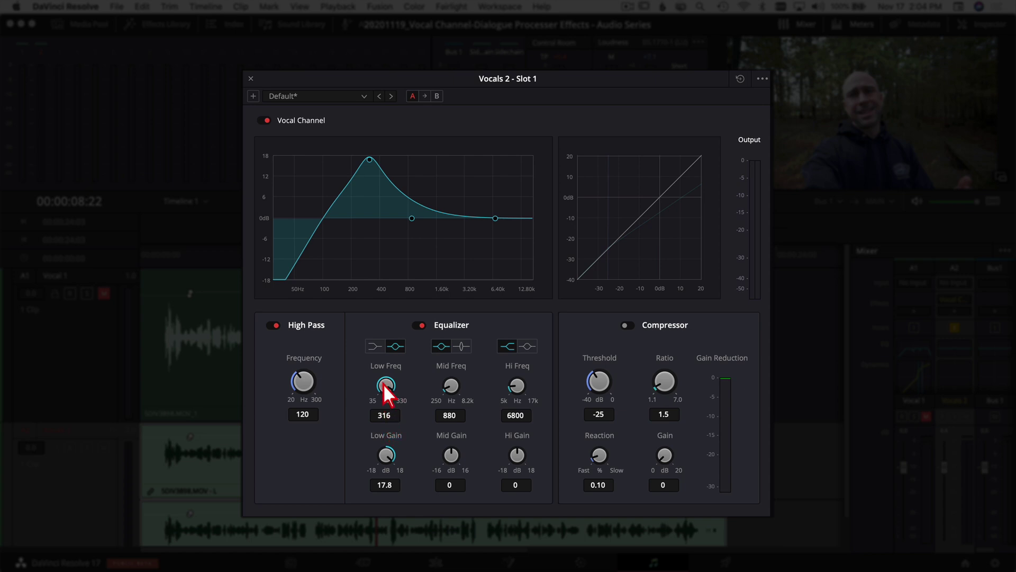
double_click(387, 458)
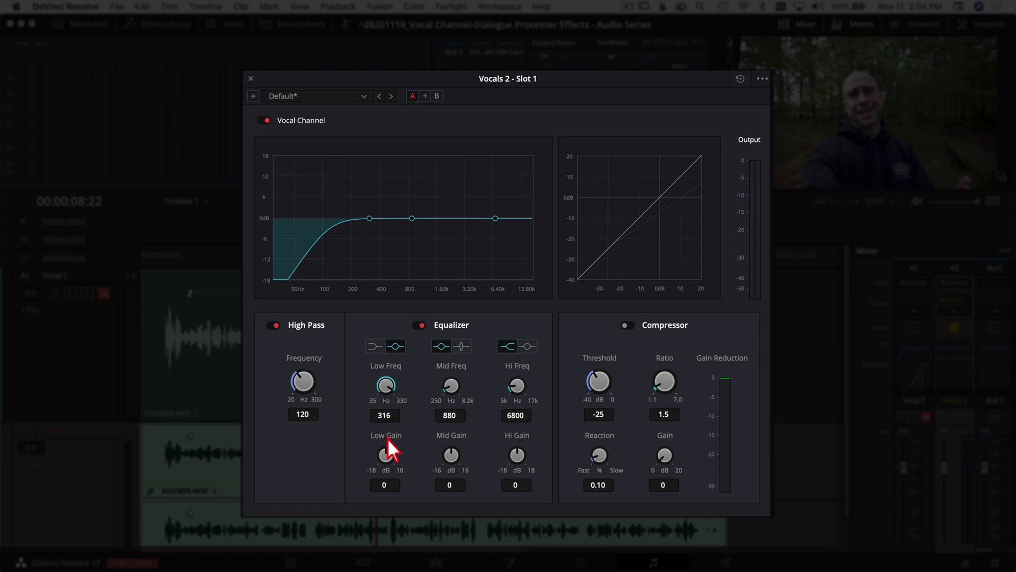
mouse_move(386, 456)
left_mouse_down()
mouse_move(465, 467)
mouse_move(304, 482)
mouse_move(391, 469)
mouse_move(363, 468)
mouse_move(385, 454)
left_mouse_up()
Set the mid band to a narrow bell with 16 dB gain and sweep Mid Freq to 1895 Hz during playback
left_click(464, 350)
left_click_drag(449, 457, 557, 468)
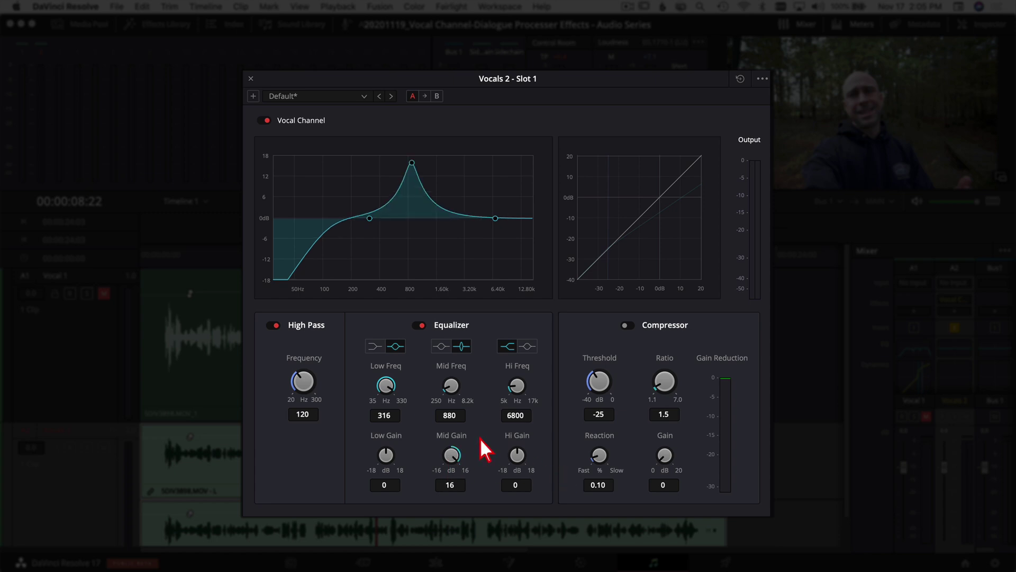
left_click(156, 257)
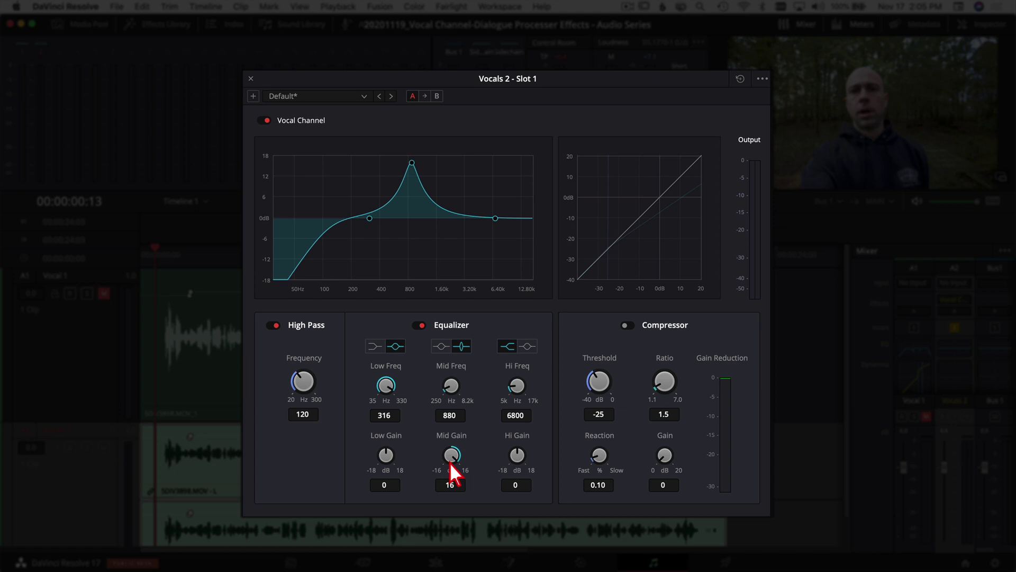
key("space")
left_click_drag(452, 389, 475, 401)
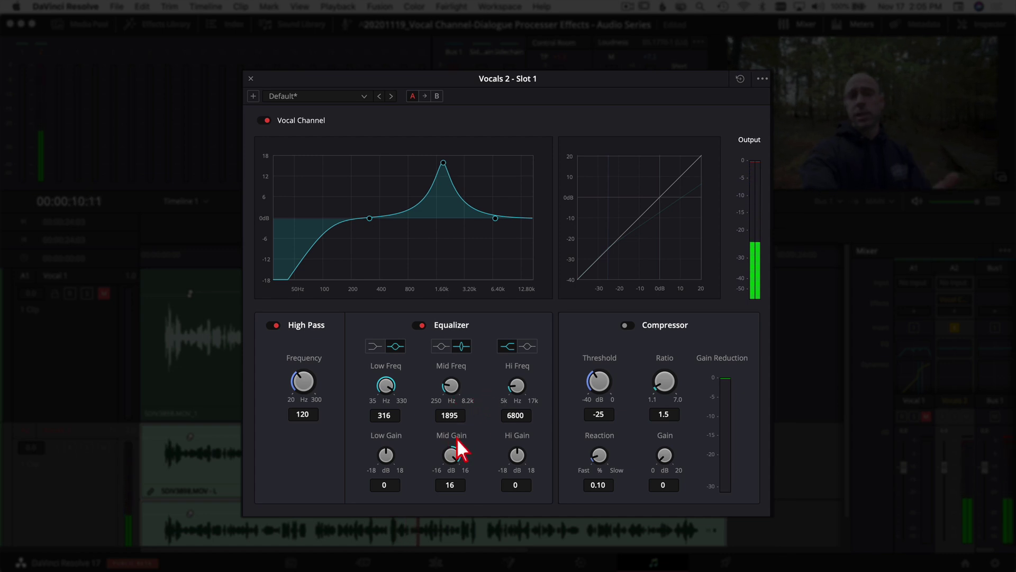
Cut Mid Gain to -6.8 dB and compare the wide and narrow mid curves, keeping the narrow one
left_click_drag(449, 458, 334, 462)
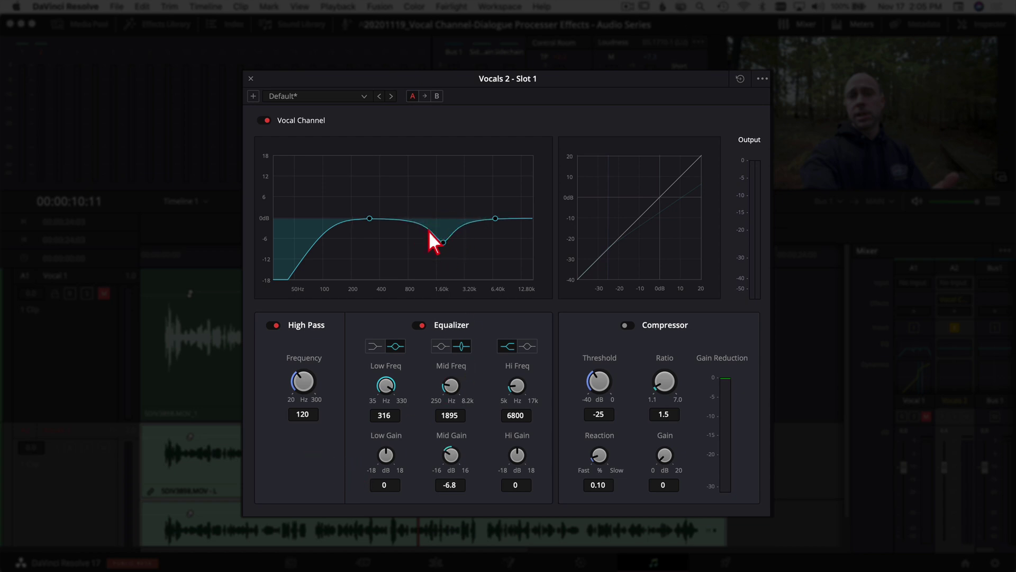
left_click(442, 347)
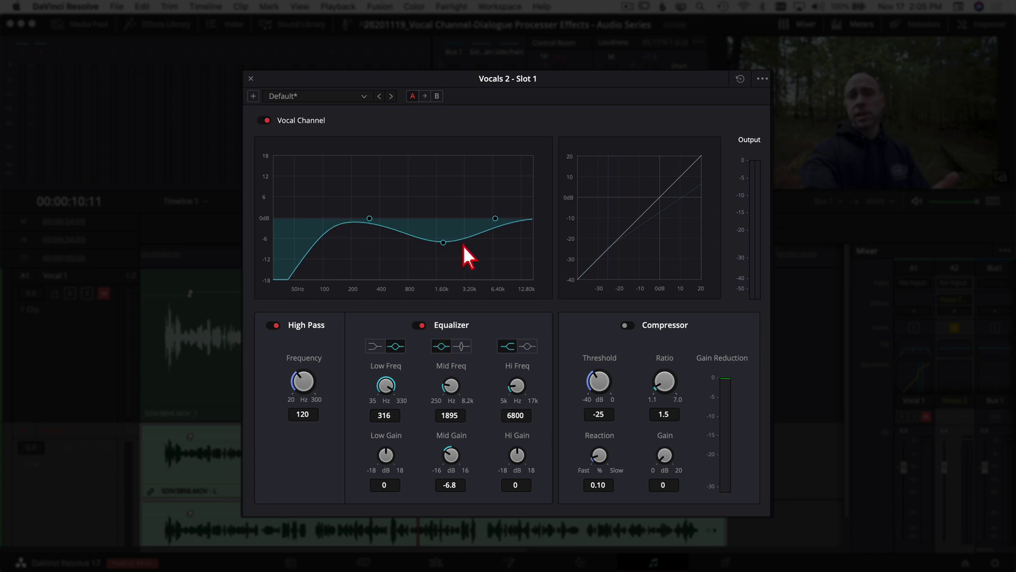
left_click(461, 349)
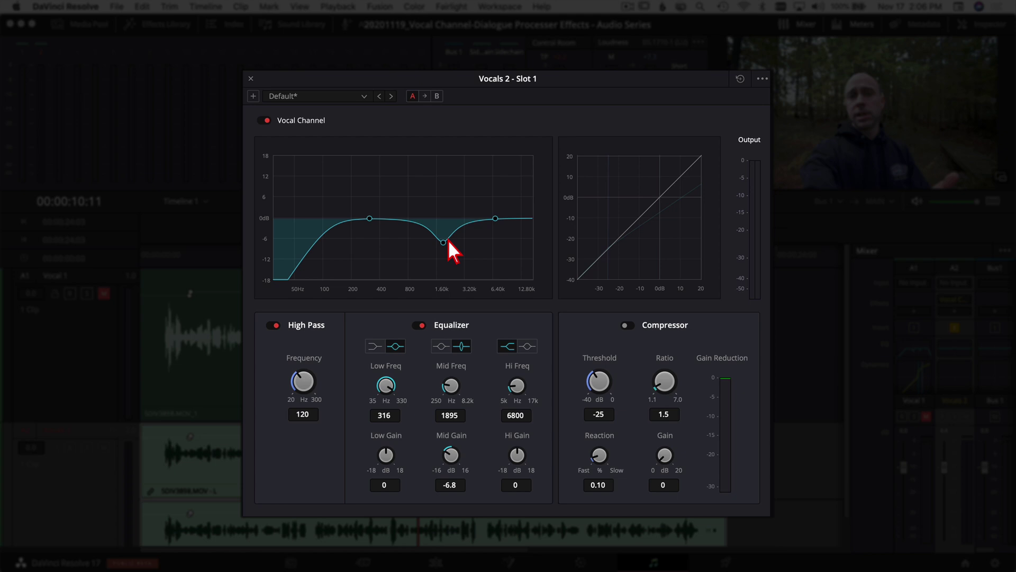
Play from near the clip's start and compare the sound with the Equalizer bypassed and enabled
left_click(154, 258)
key("space")
left_click(421, 327)
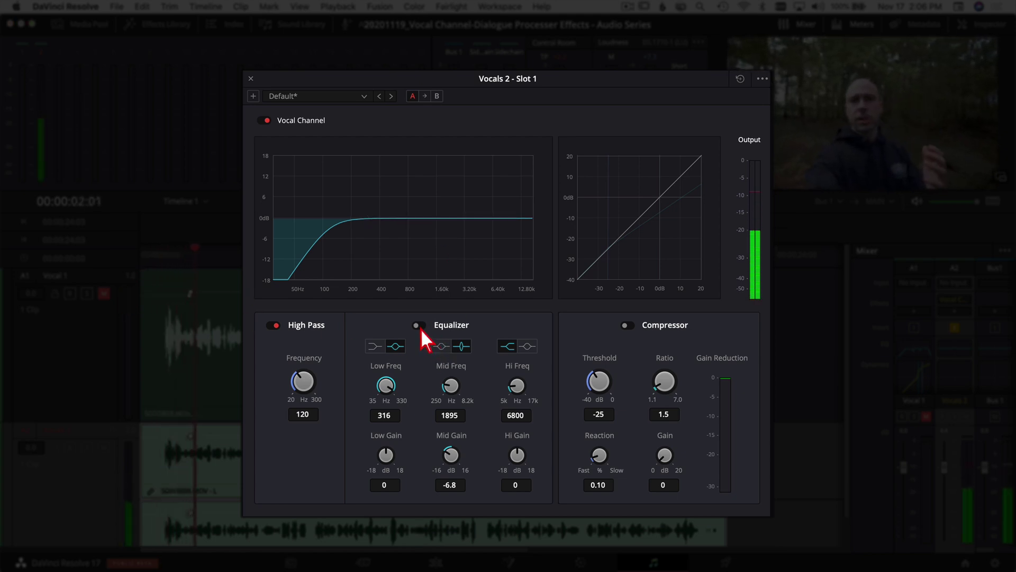
left_click(421, 327)
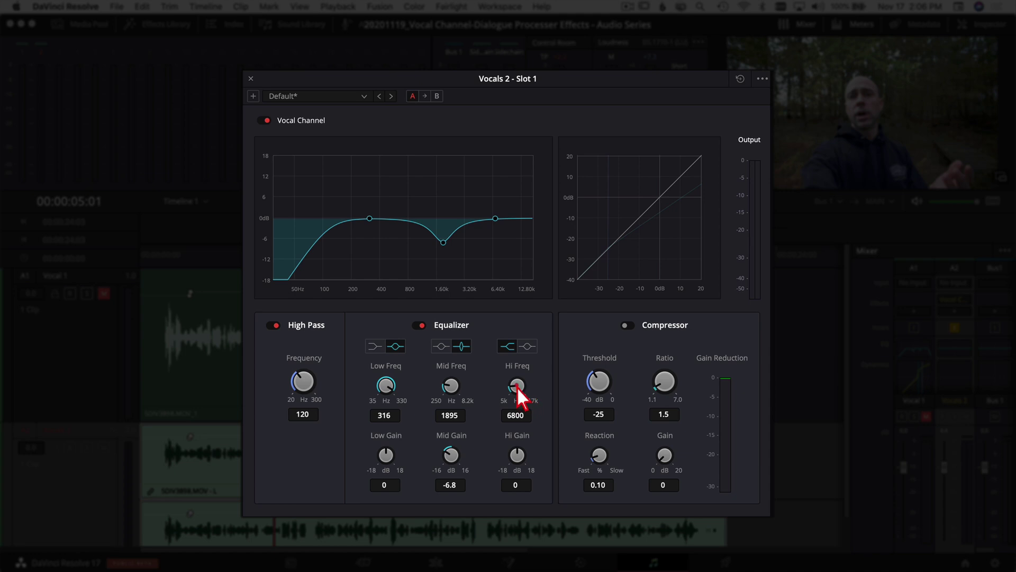
Set Hi Freq to 13005 Hz and Hi Gain to -18 dB, playing from the start with the Equalizer bypassed and re-enabled
left_click_drag(517, 386, 601, 405)
left_click_drag(523, 458, 406, 445)
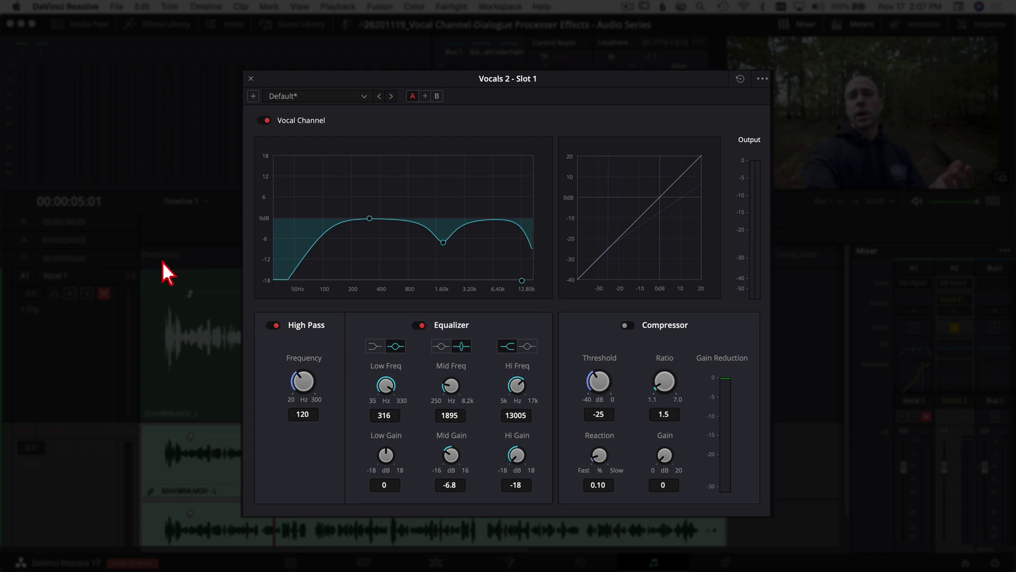
left_click(145, 255)
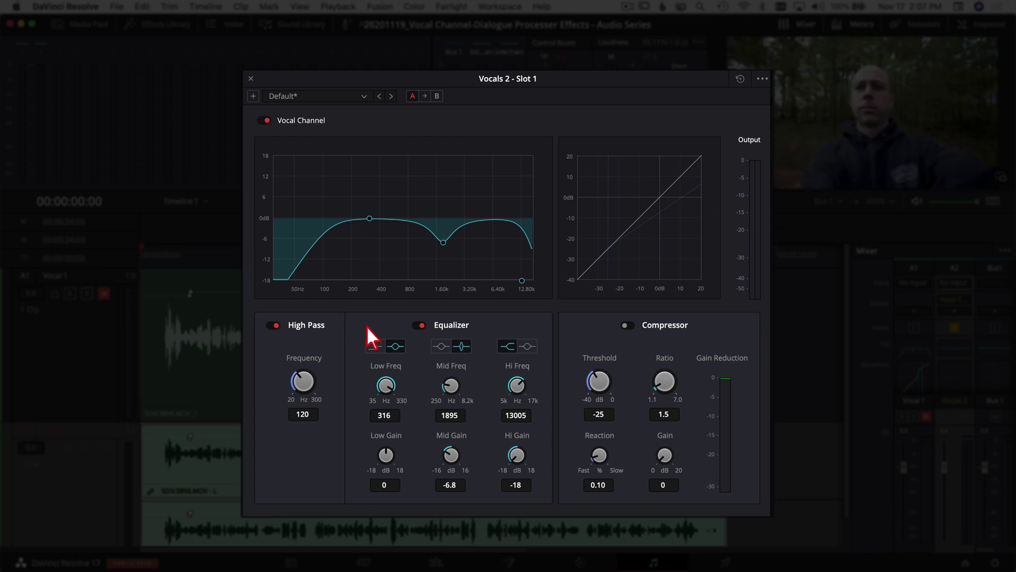
key("space")
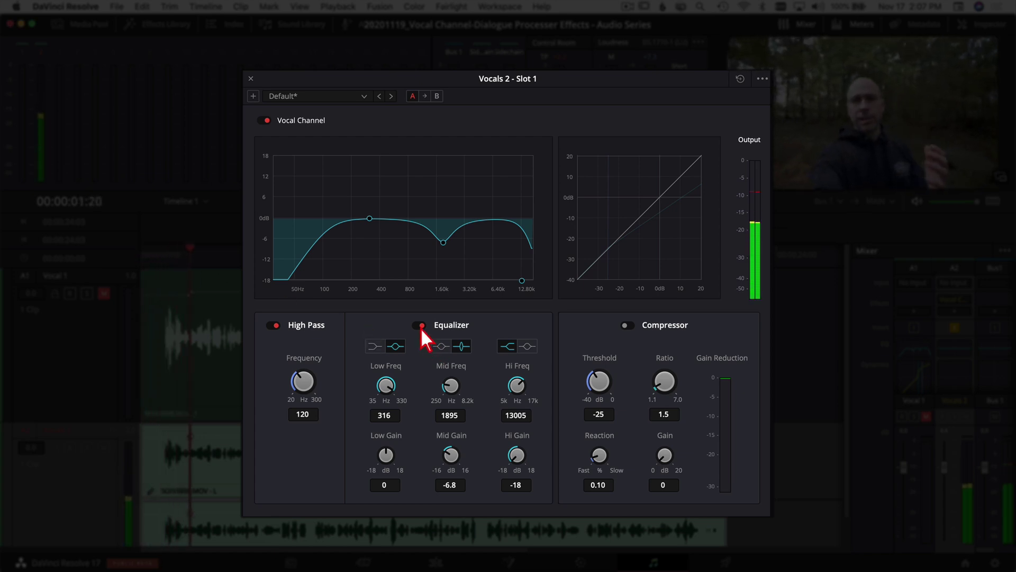
left_click(421, 327)
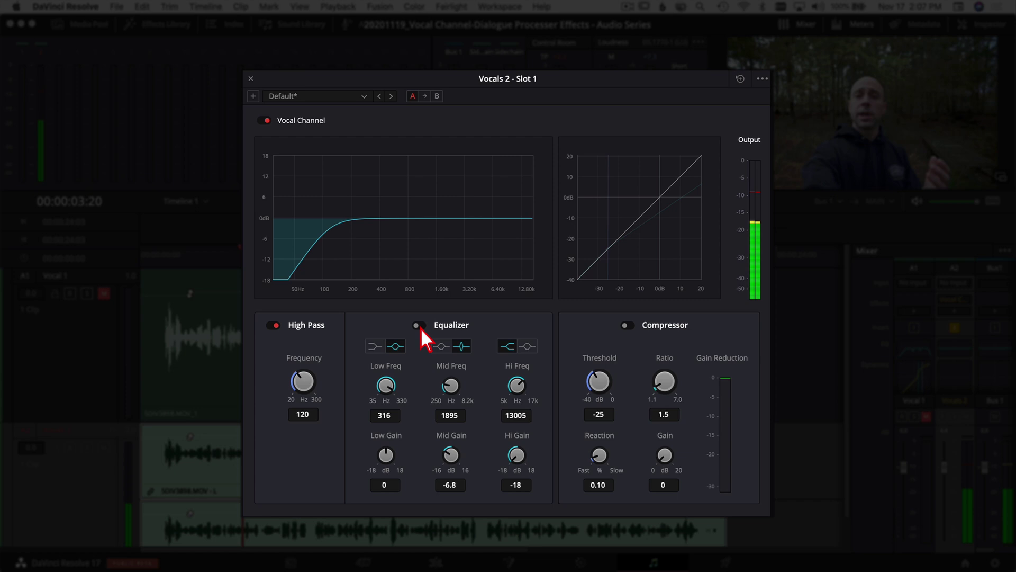
left_click(421, 327)
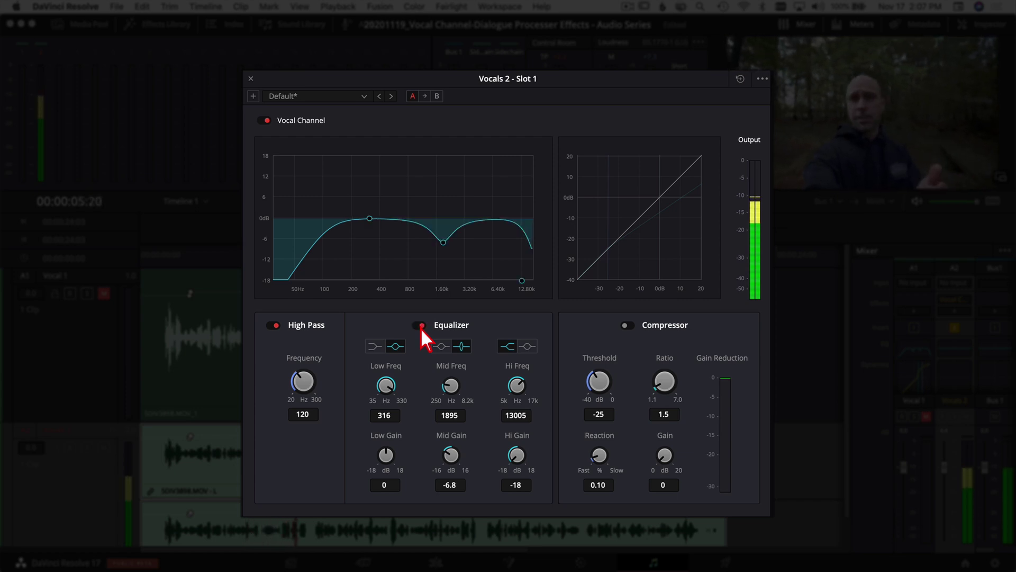
Lower Hi Freq to 12521 Hz during playback and compare the sound with the Equalizer bypassed and enabled
left_click_drag(520, 389, 516, 387)
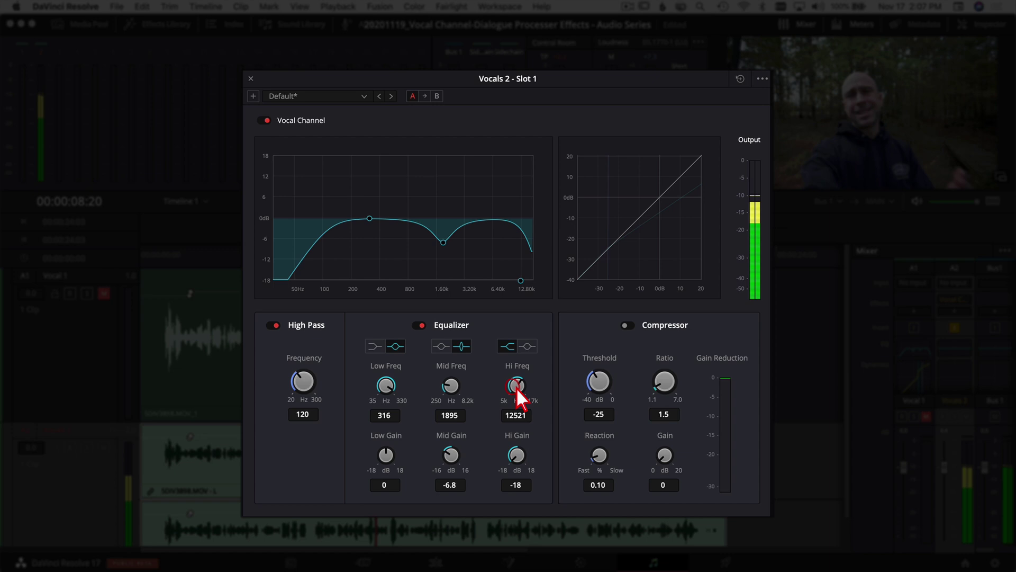
left_click(421, 326)
left_click(420, 326)
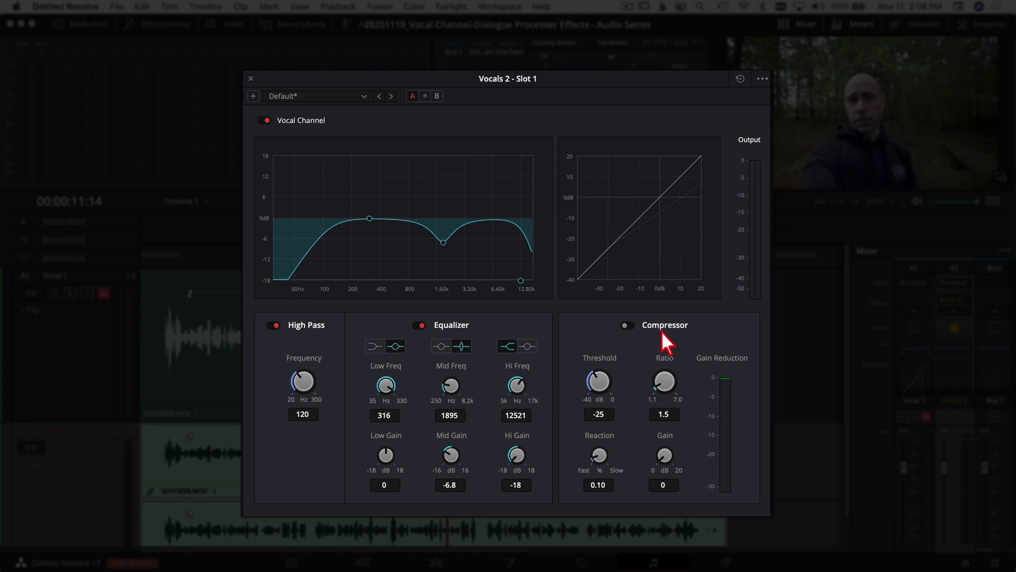
Enable the Compressor and set its Ratio to 2 and Gain to 4 dB, keeping the Threshold at -25 dB
left_click(629, 326)
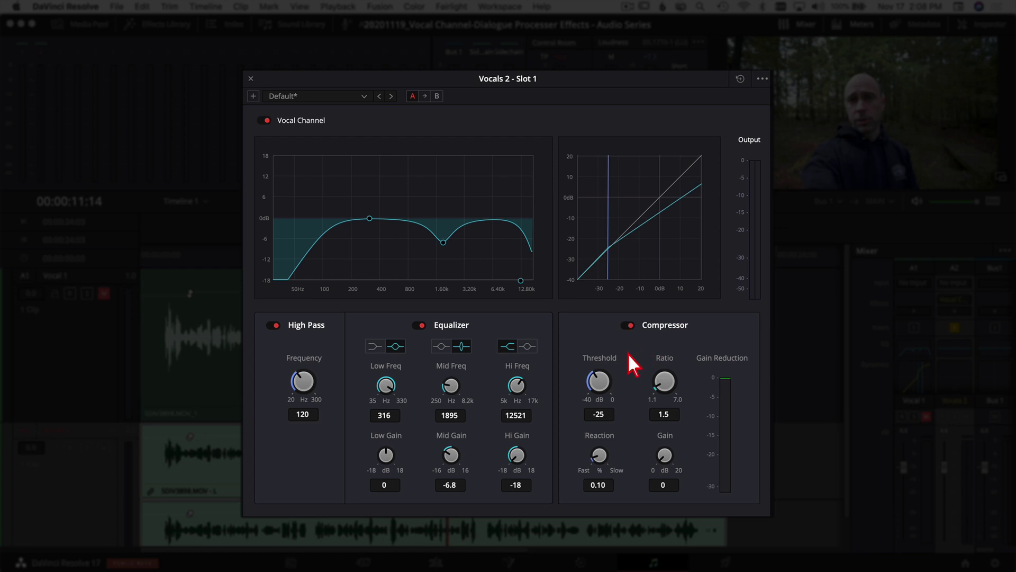
left_click_drag(600, 382, 601, 386)
mouse_move(602, 382)
left_mouse_down()
mouse_move(630, 379)
mouse_move(601, 381)
left_mouse_up()
mouse_move(667, 382)
left_mouse_down()
mouse_move(705, 378)
mouse_move(671, 386)
left_mouse_up()
left_click_drag(665, 453, 690, 453)
Play from near the start with the Compressor bypassed, re-enable it, and raise Gain to 6.7 dB and Ratio to 2.6
left_click(625, 325)
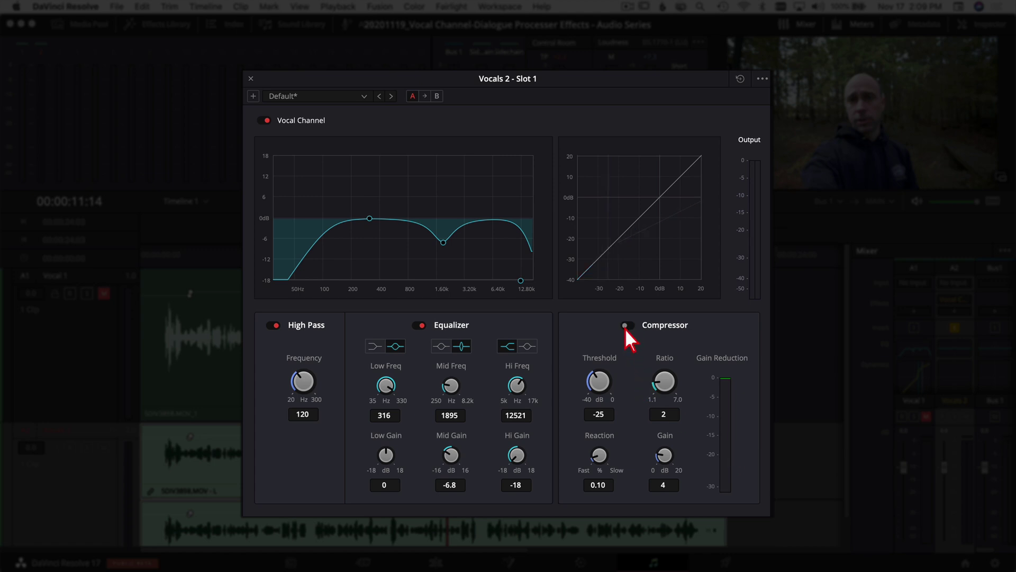
left_click(154, 266)
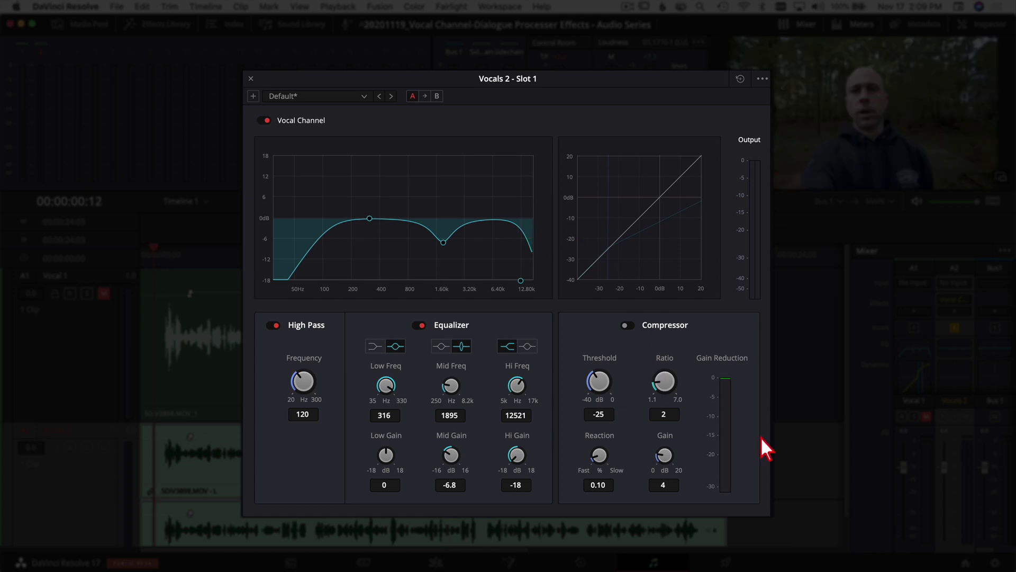
key("space")
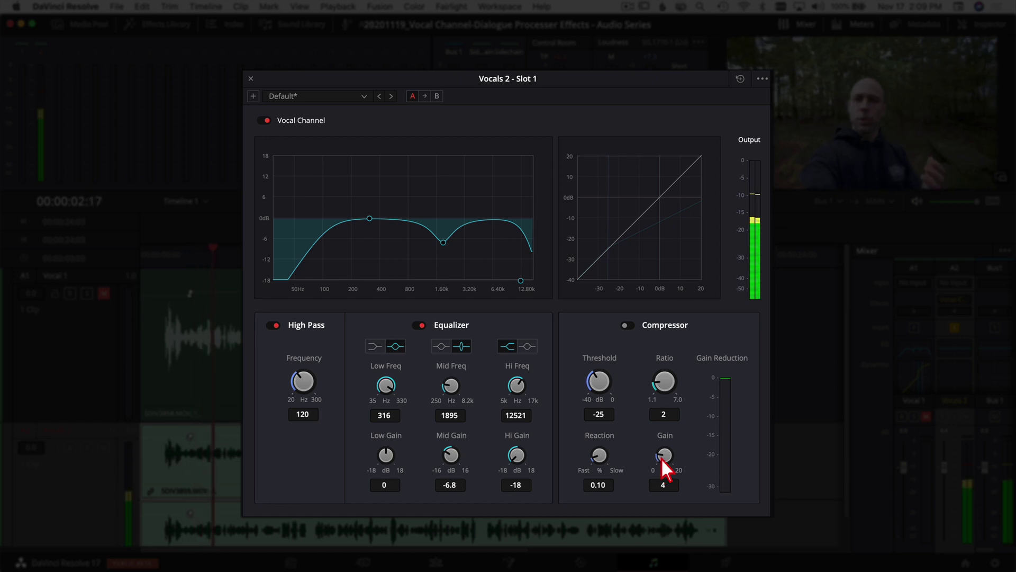
left_click(628, 326)
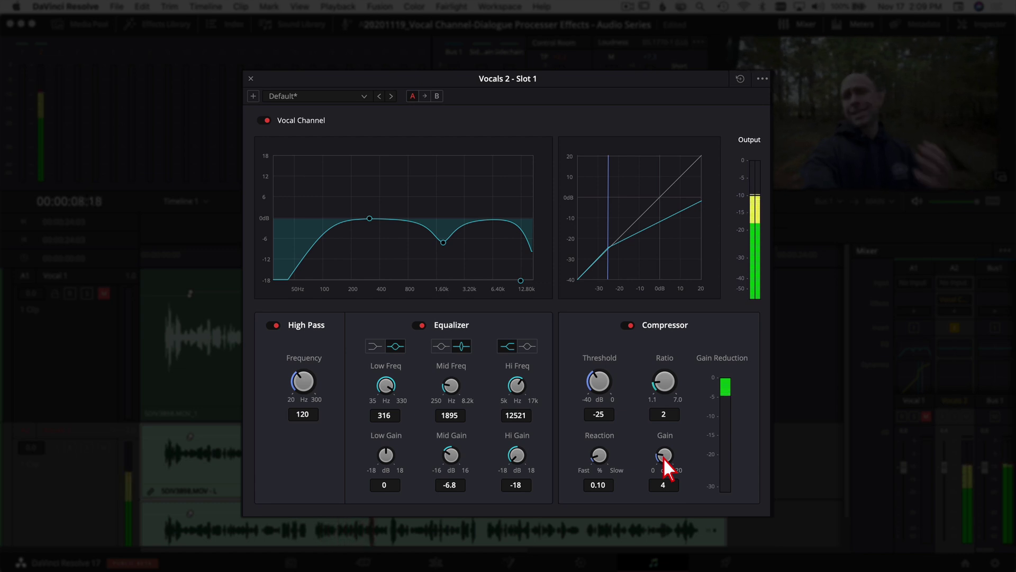
left_click_drag(663, 457, 667, 455)
left_click_drag(668, 379, 673, 378)
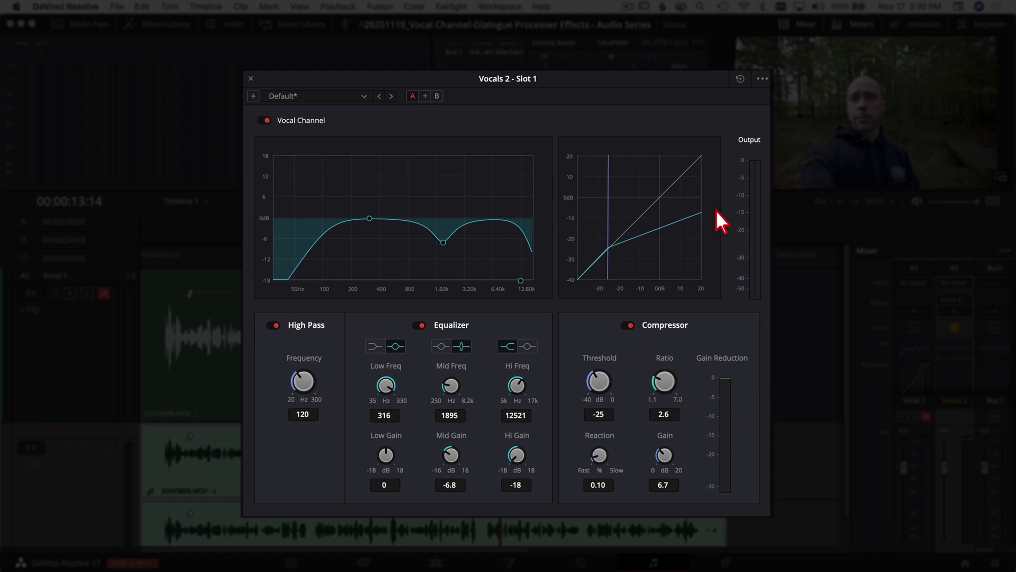
Replay from near the start while raising the Compressor's Gain to 8.1 dB, and compare it bypassed and enabled
left_click(157, 255)
key("space")
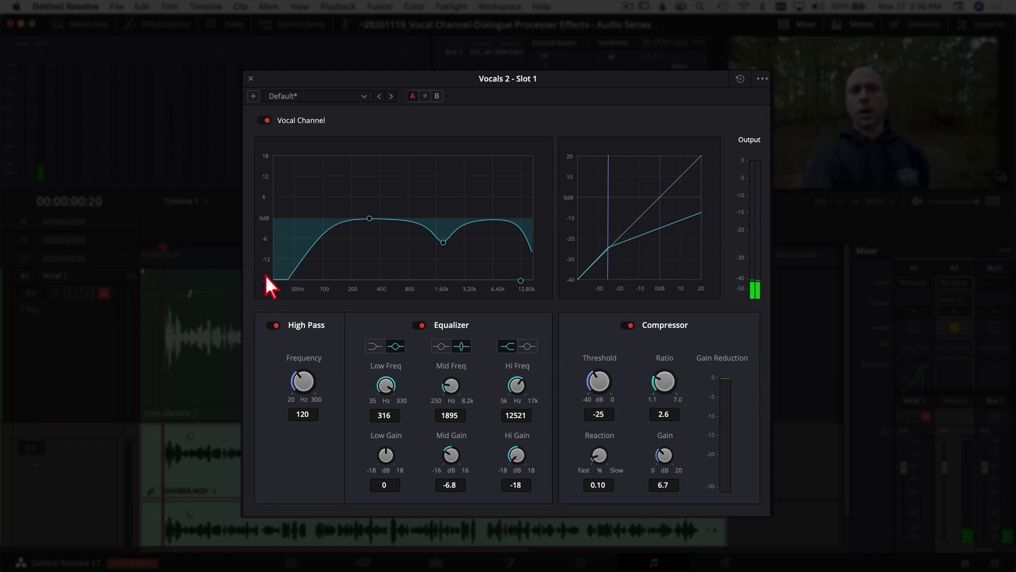
scroll(670, 455, "up", 5)
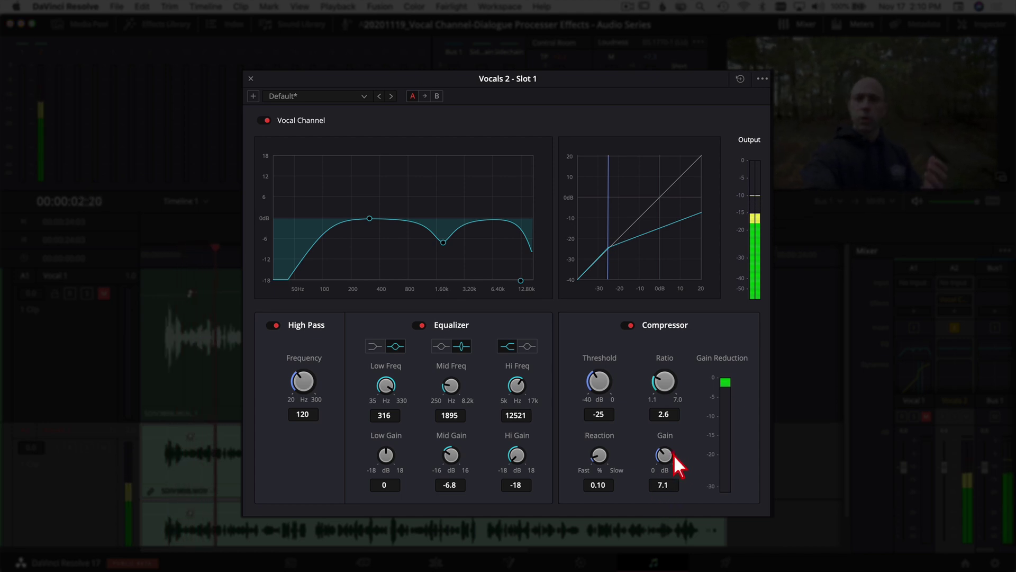
scroll(668, 455, "up", 9)
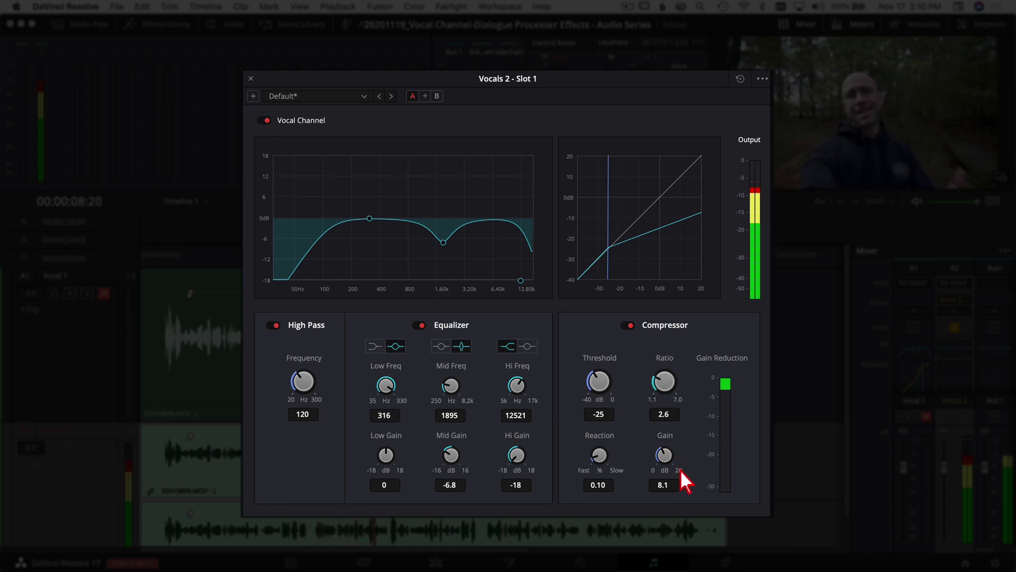
left_click(627, 325)
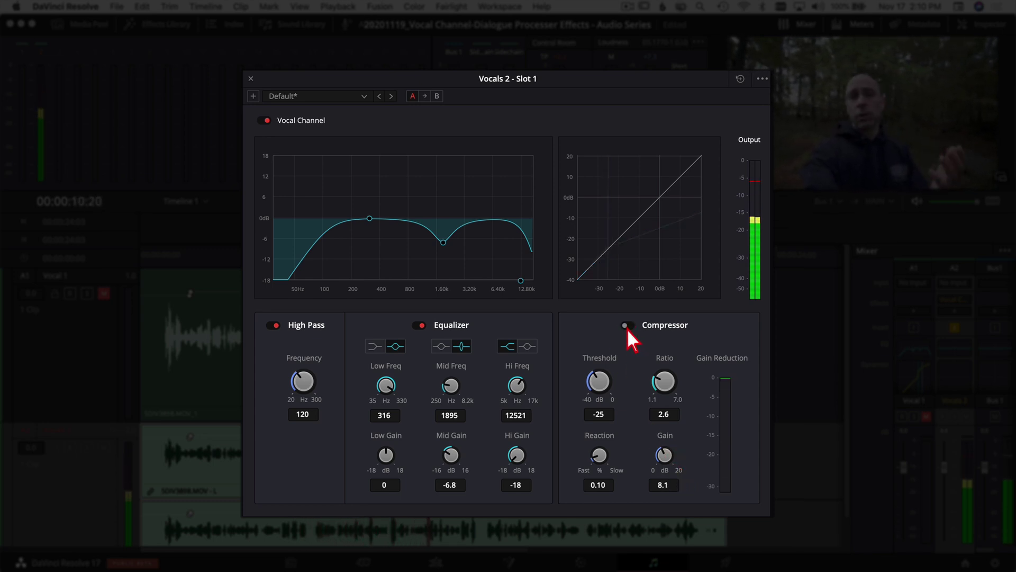
left_click(626, 327)
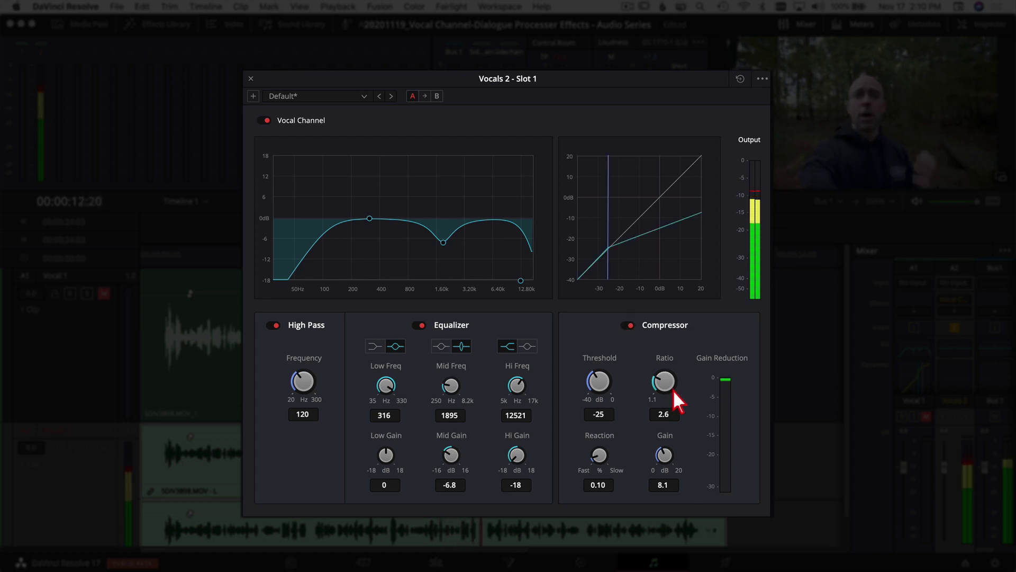
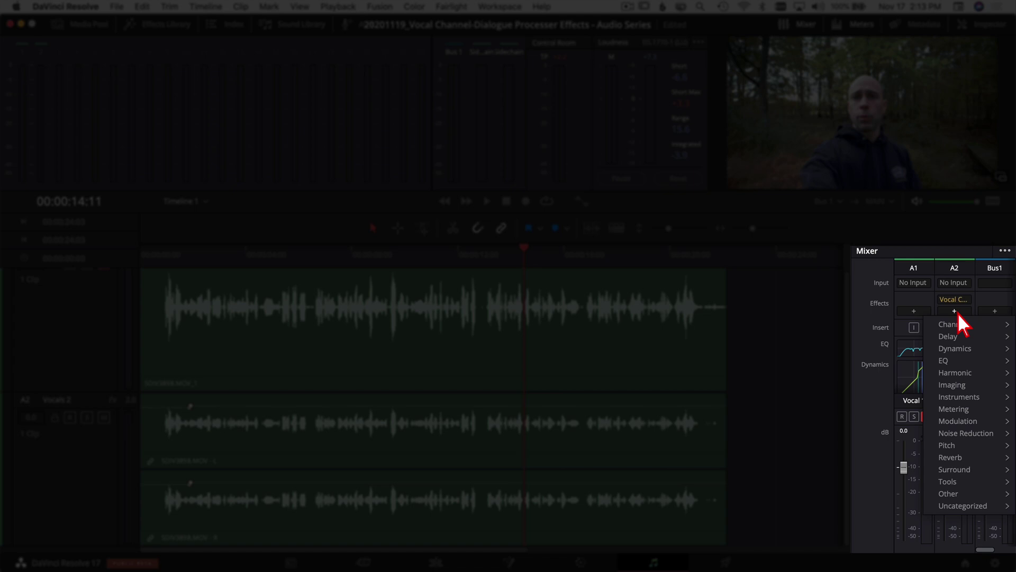
Add the Dialogue Processor channel effect to the A2 Vocals 2 track in the mixer
mouse_move(952, 325)
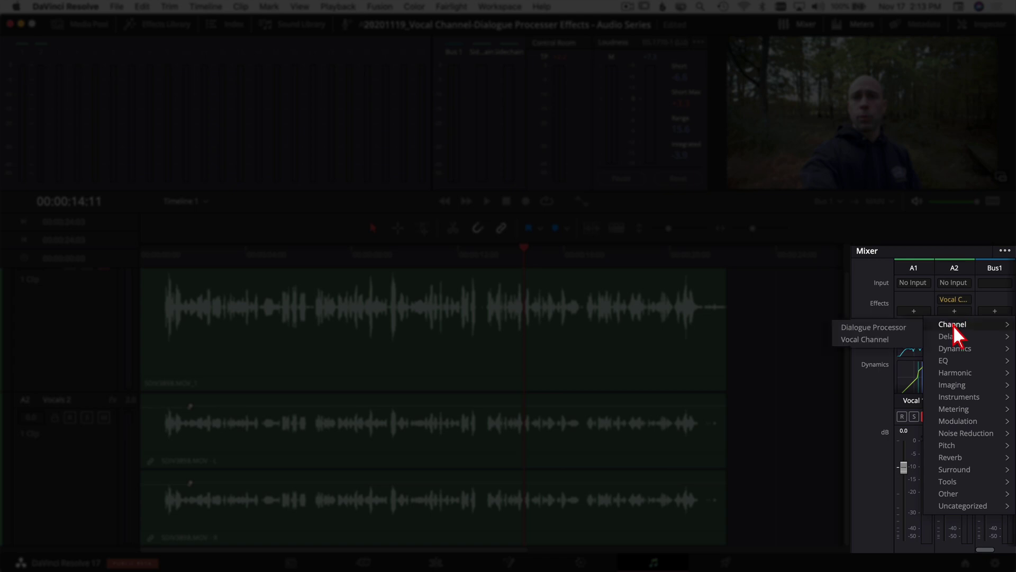
left_click(909, 326)
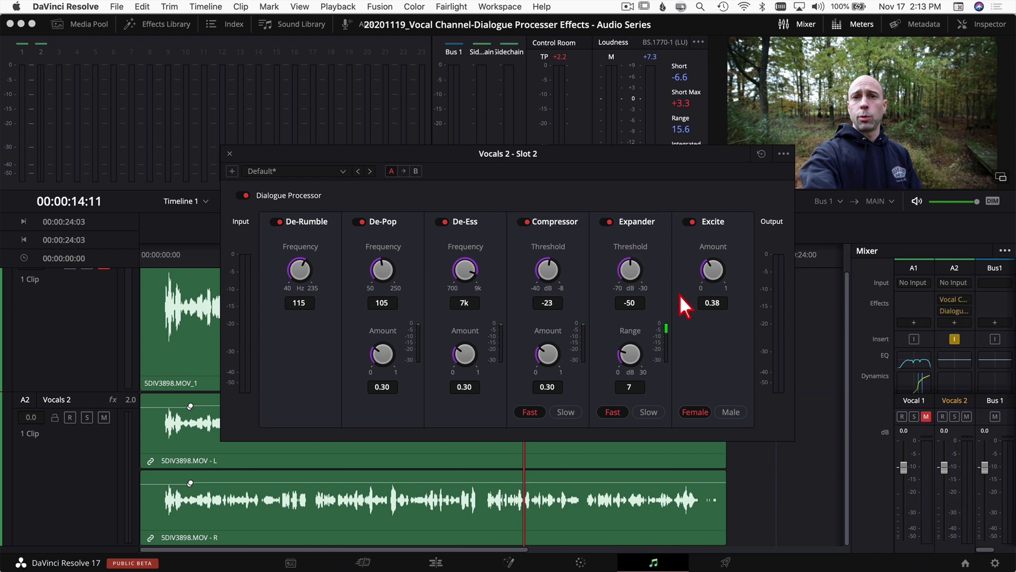
mouse_move(944, 303)
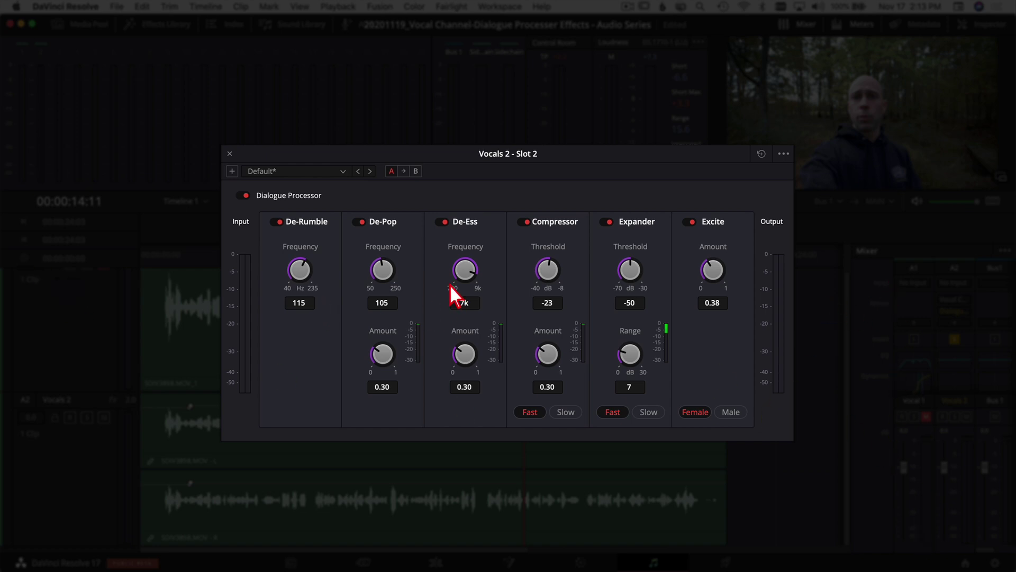
Load the Male VO preset in the Dialogue Processor
left_click(783, 154)
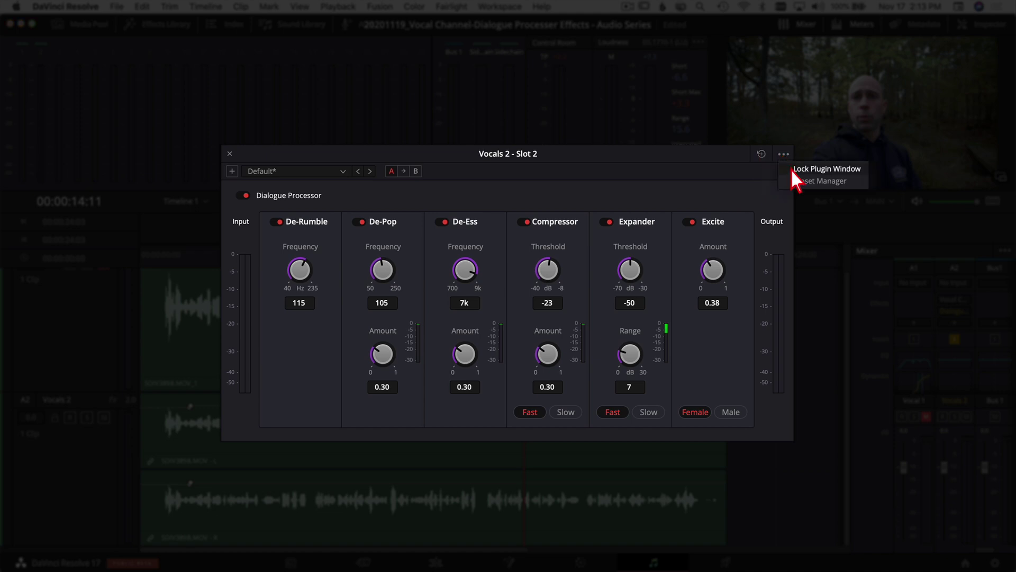
left_click(665, 164)
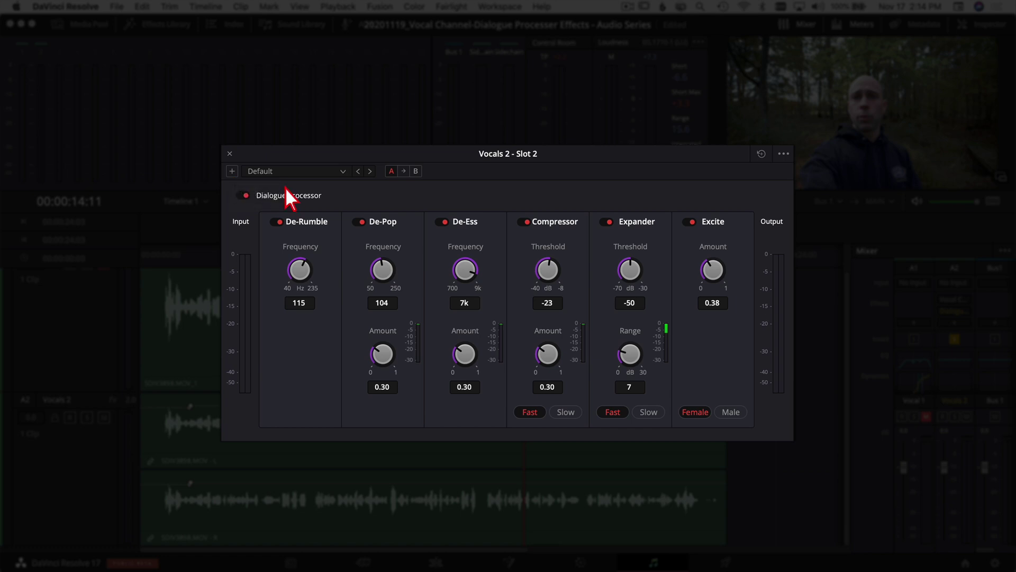
left_click(343, 171)
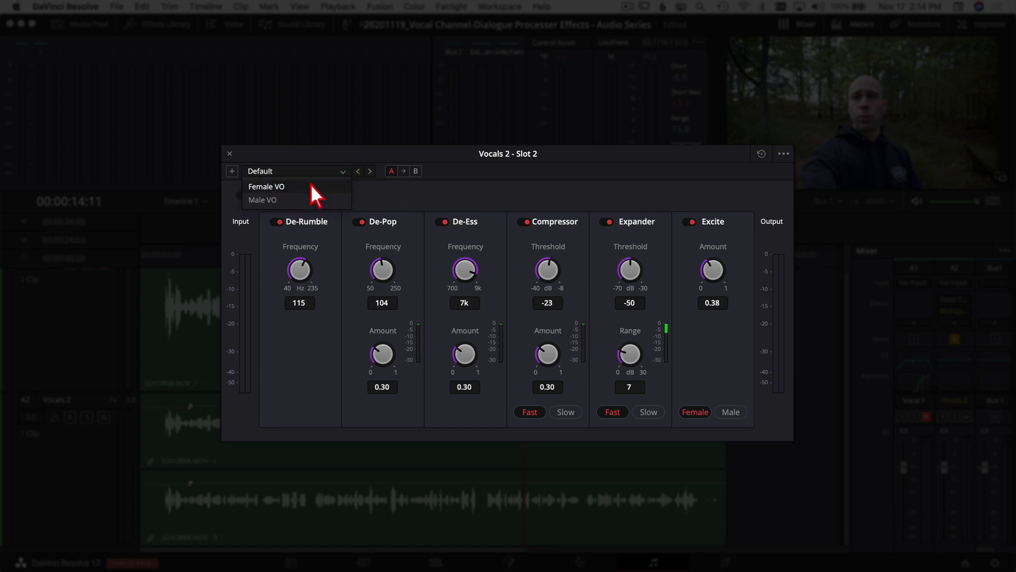
left_click(284, 201)
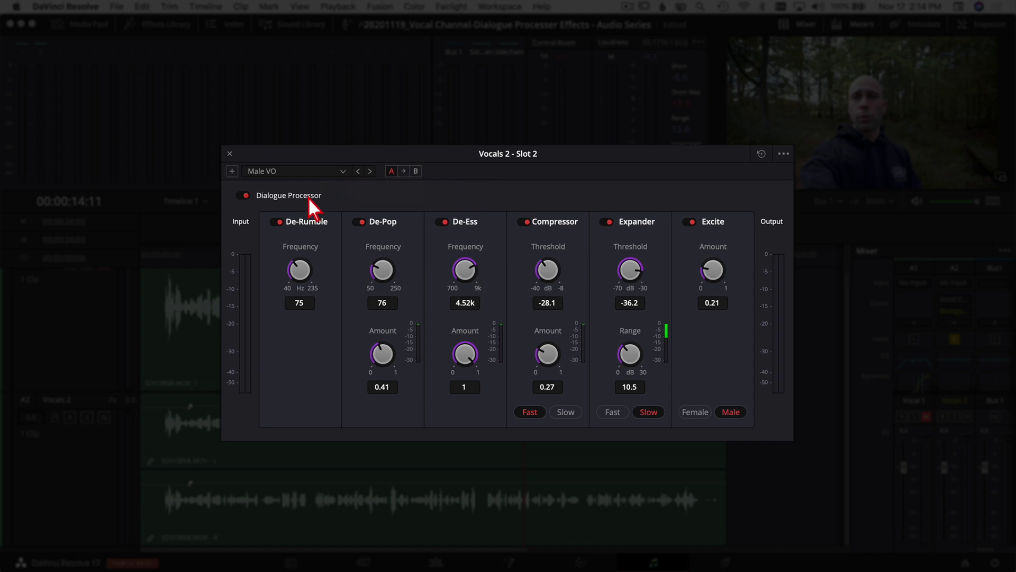
Switch off every Dialogue Processor stage except De-Rumble and set the De-Rumble Frequency to 120 Hz
left_click(243, 196)
left_click(606, 221)
mouse_move(300, 269)
left_mouse_down()
mouse_move(322, 271)
mouse_move(300, 276)
left_mouse_up()
left_click_drag(301, 270, 315, 274)
Play from near the clip's start and compare the sound with De-Rumble bypassed and enabled
left_click(155, 260)
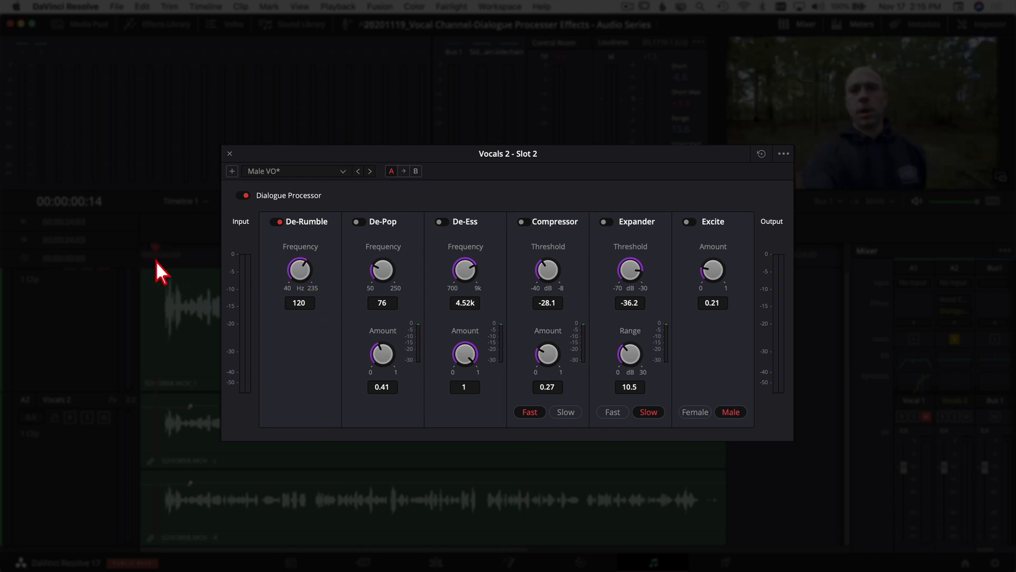
key("space")
left_click(277, 221)
left_click(277, 223)
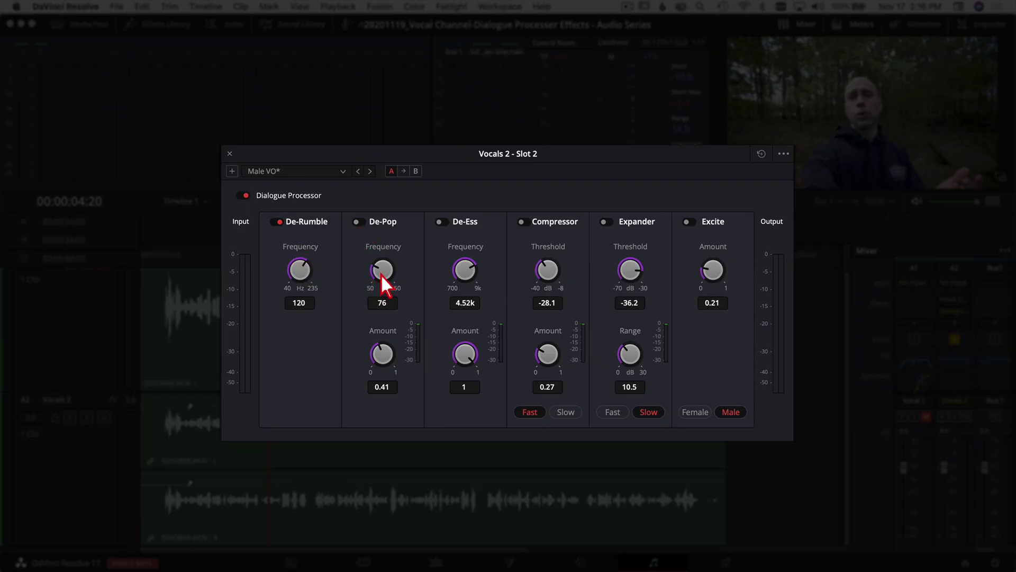
Enable De-Pop with Frequency 104 and Amount 0.30, and play from near the clip's start
left_click_drag(382, 274, 449, 291)
left_click_drag(380, 363, 396, 329)
left_click(163, 253)
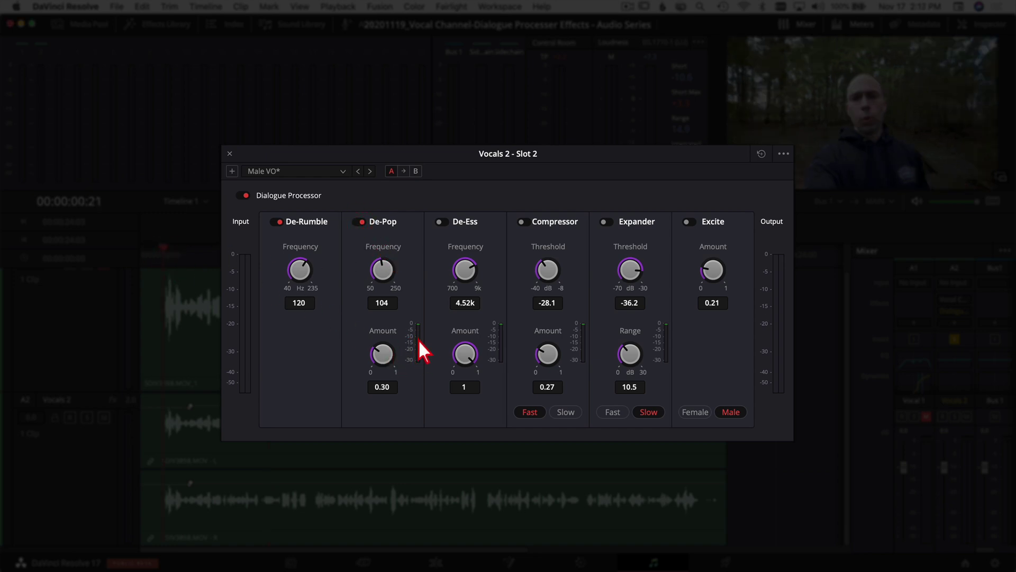
key("space")
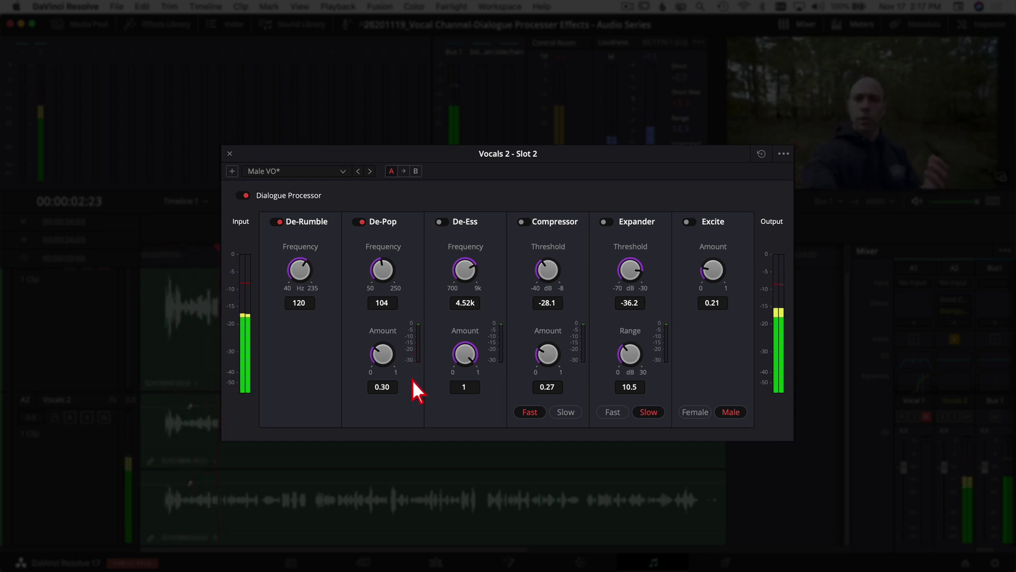
Set De-Pop's Frequency to 250 and Amount to 0.69, replaying from near the clip's start to judge the effect
left_click_drag(382, 281, 408, 289)
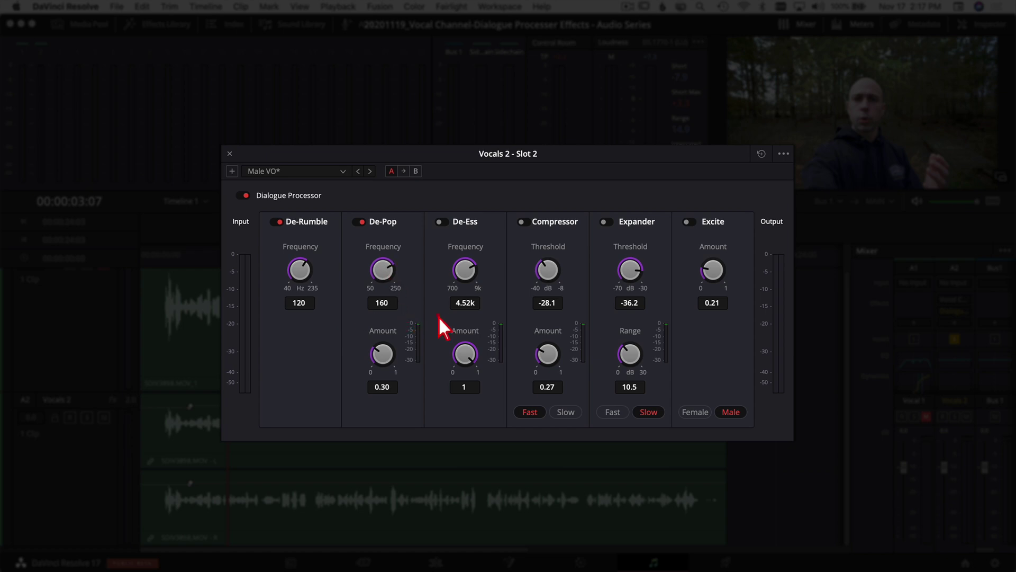
left_click_drag(438, 316, 466, 345)
left_click_drag(405, 356, 398, 353)
left_click(165, 253)
key("space")
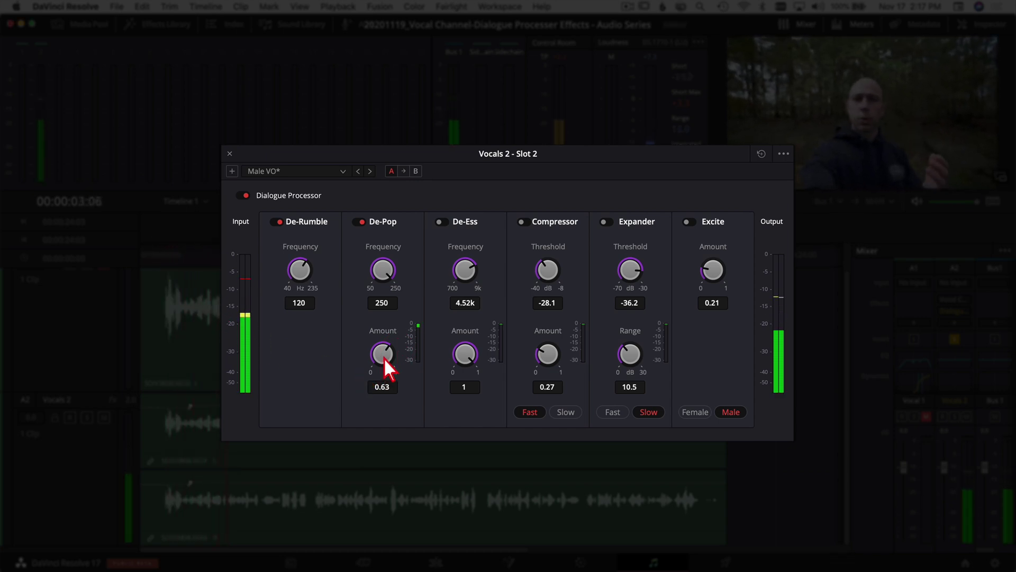
left_click_drag(377, 269, 370, 269)
mouse_move(386, 350)
left_mouse_down()
mouse_move(378, 358)
mouse_move(393, 363)
left_mouse_up()
left_click_drag(379, 287, 395, 281)
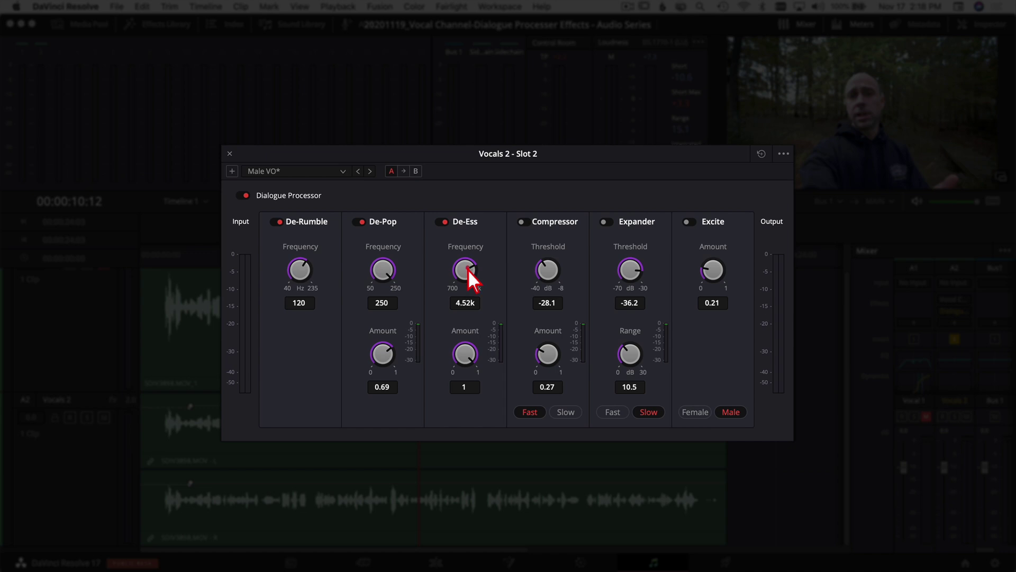
Set the De-Ess Frequency to 7k and play from near the clip's start to hear it
left_click_drag(409, 303, 434, 294)
left_click_drag(468, 271, 465, 271)
left_click_drag(467, 268, 392, 278)
left_click_drag(501, 283, 500, 280)
left_click(157, 264)
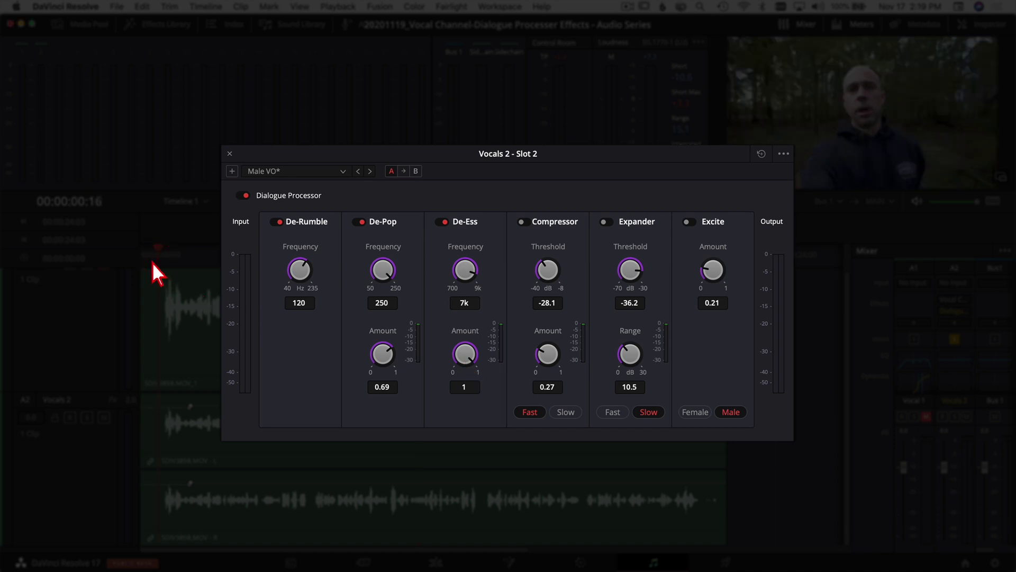
key("space")
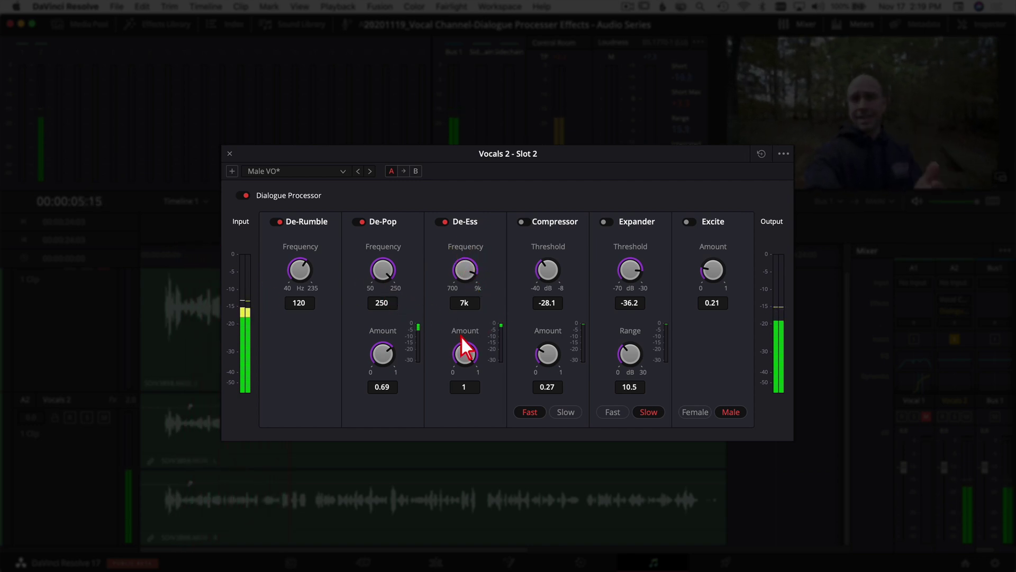
Set the De-Ess Amount to 0.96 and replay from near the clip's start, comparing the sound with De-Ess bypassed and enabled
mouse_move(470, 357)
left_mouse_down()
mouse_move(447, 357)
mouse_move(457, 356)
left_mouse_up()
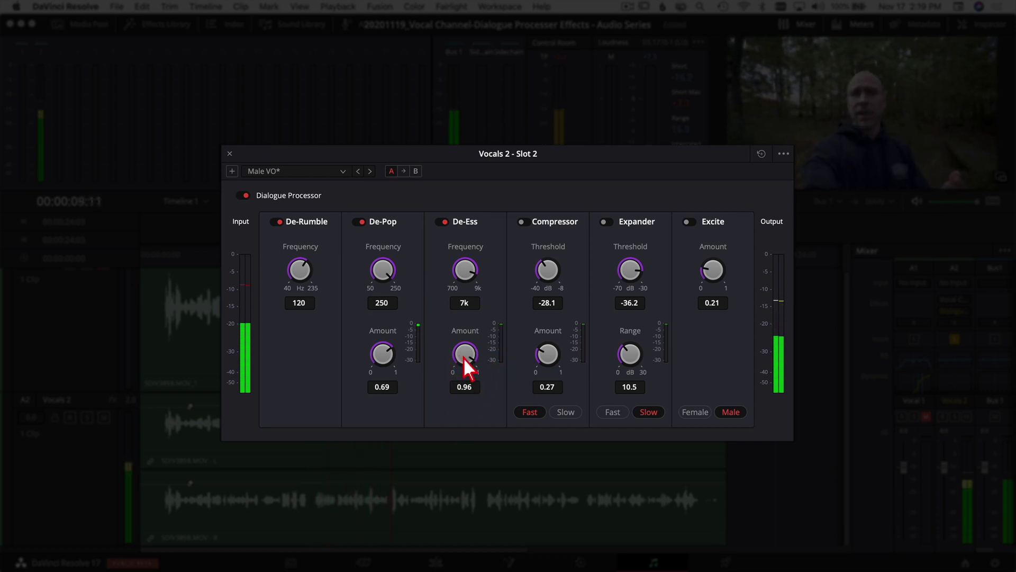
left_click(155, 256)
left_click(441, 222)
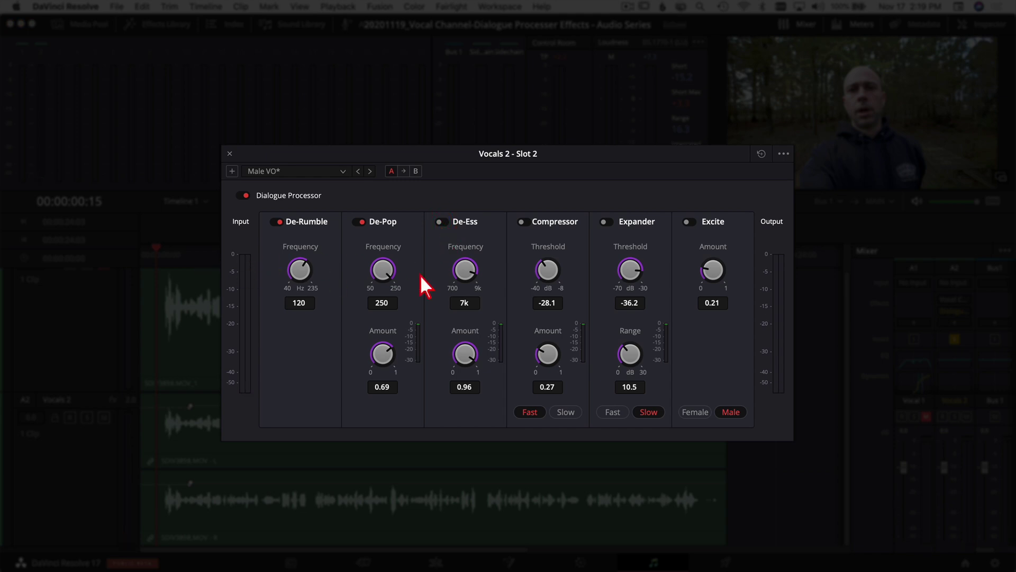
key("space")
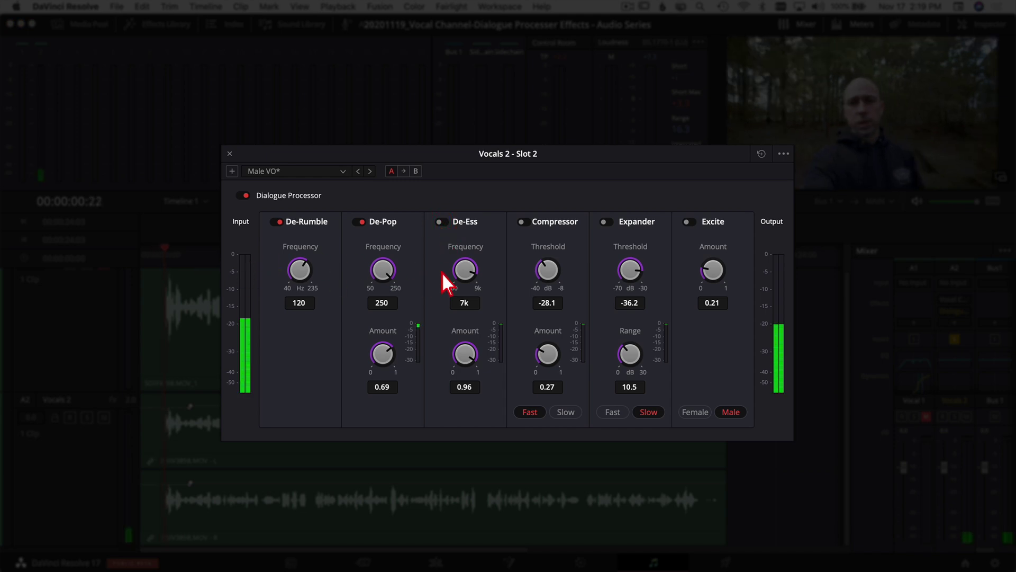
left_click(446, 223)
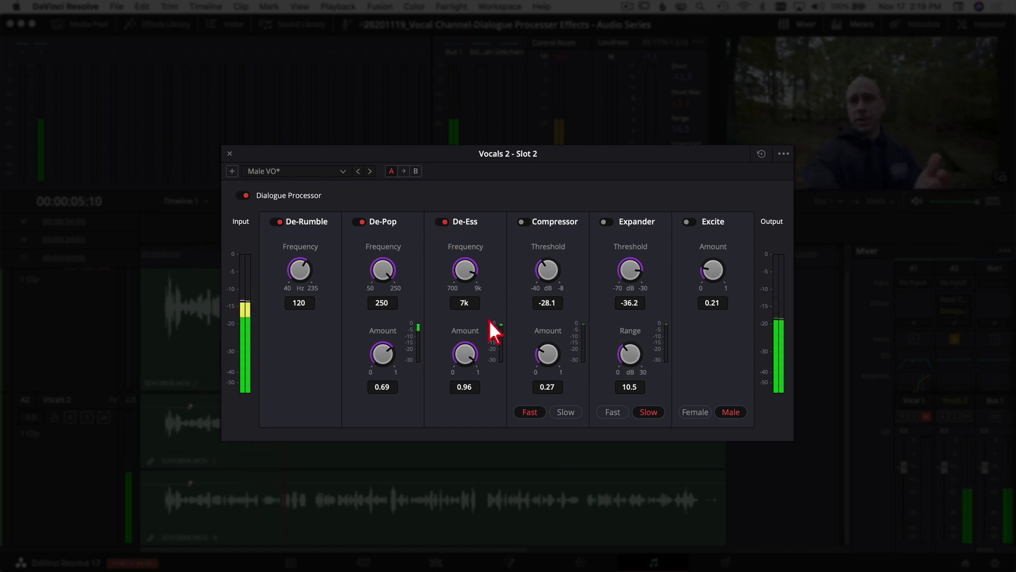
left_click(442, 222)
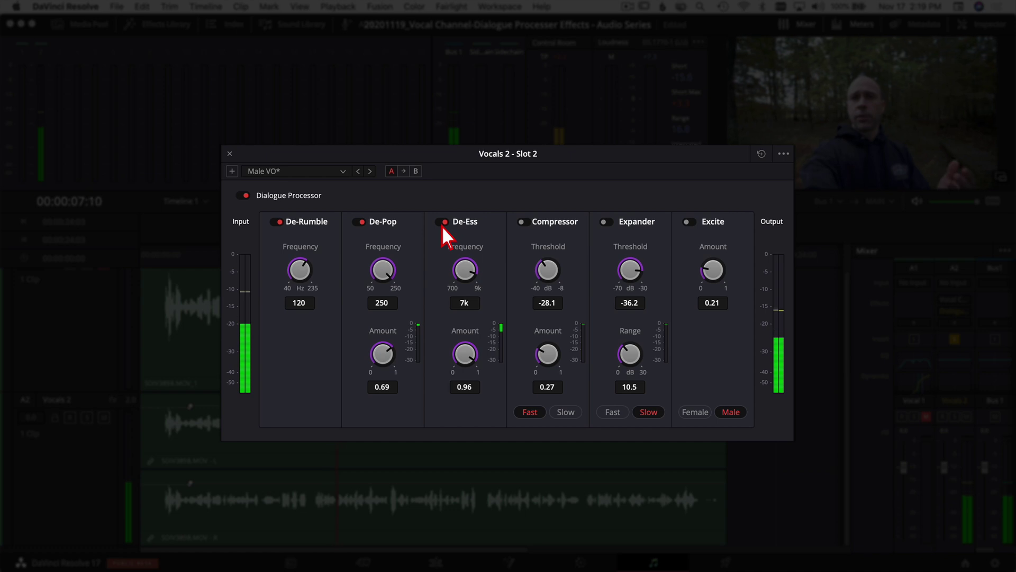
left_click(442, 223)
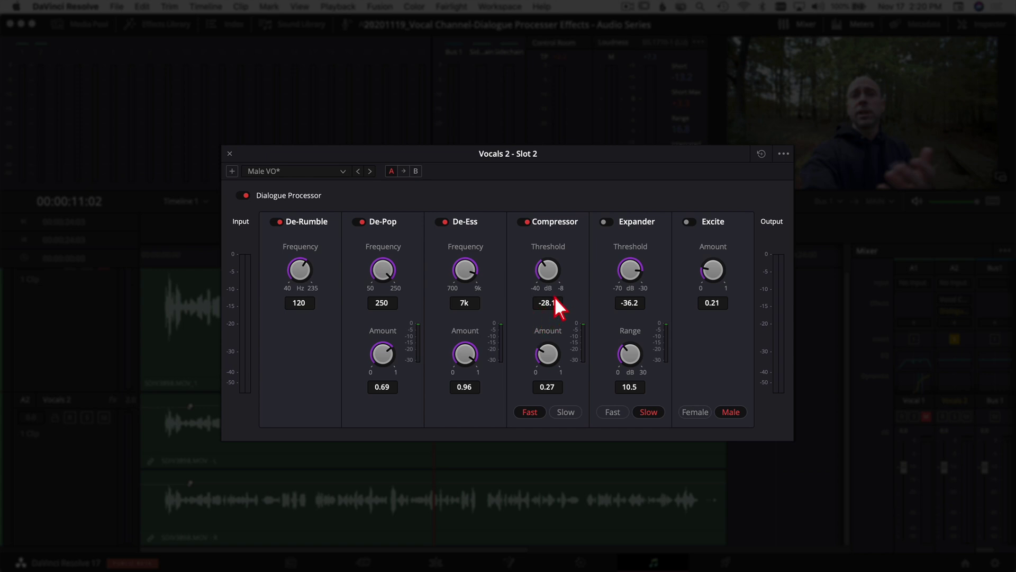
Enable the Compressor, set its Threshold to -19.8 dB, and play from near the clip's start
left_click_drag(547, 272, 579, 277)
left_click_drag(560, 271, 553, 267)
left_click(167, 251)
key("space")
left_click(525, 224)
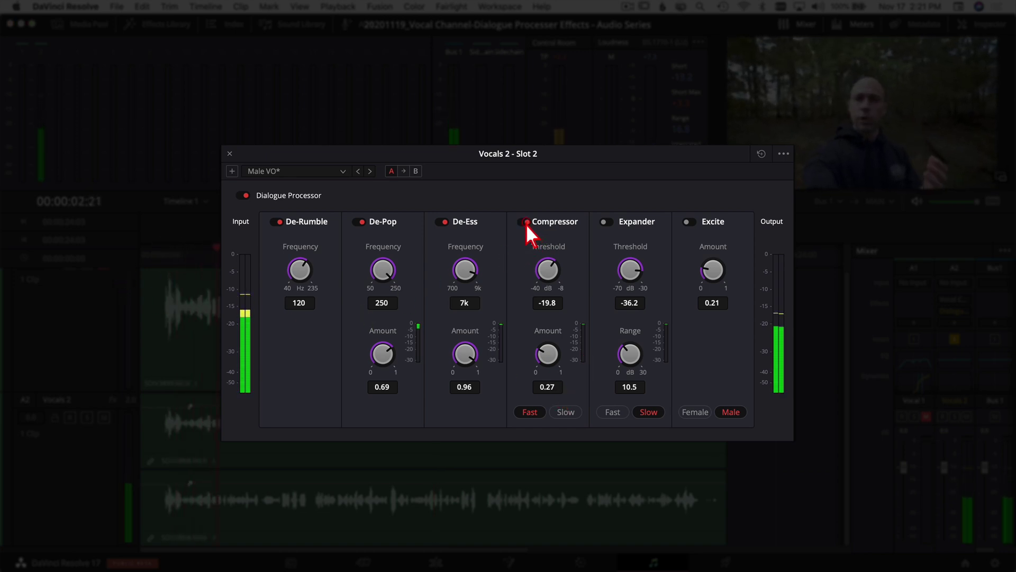
Try Compressor Amounts of 0.60, 1 and 0.71 with Threshold at -23 dB during playback, and settle on an Amount of 0.81
left_click_drag(550, 352, 587, 352)
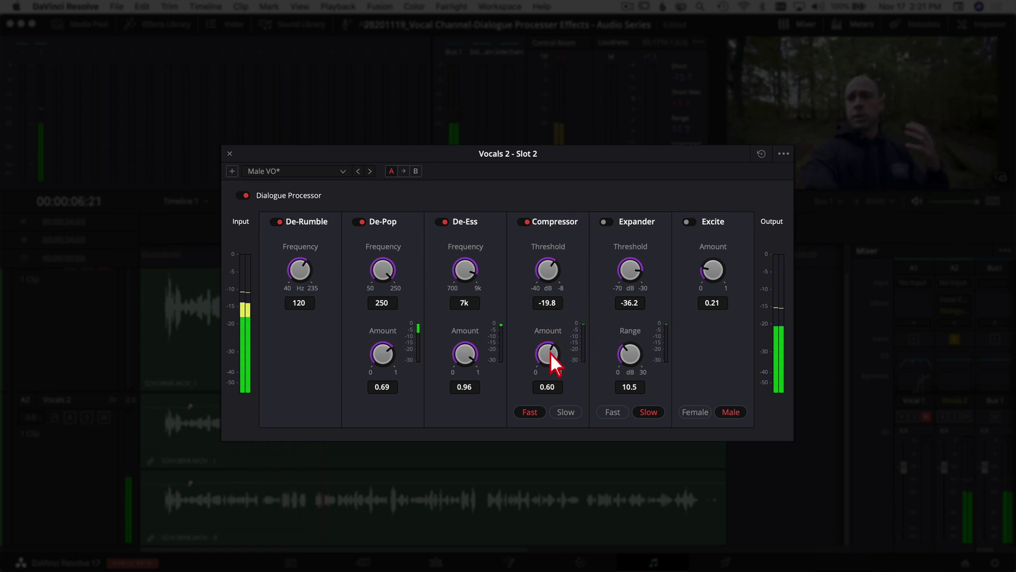
left_click_drag(553, 354, 582, 381)
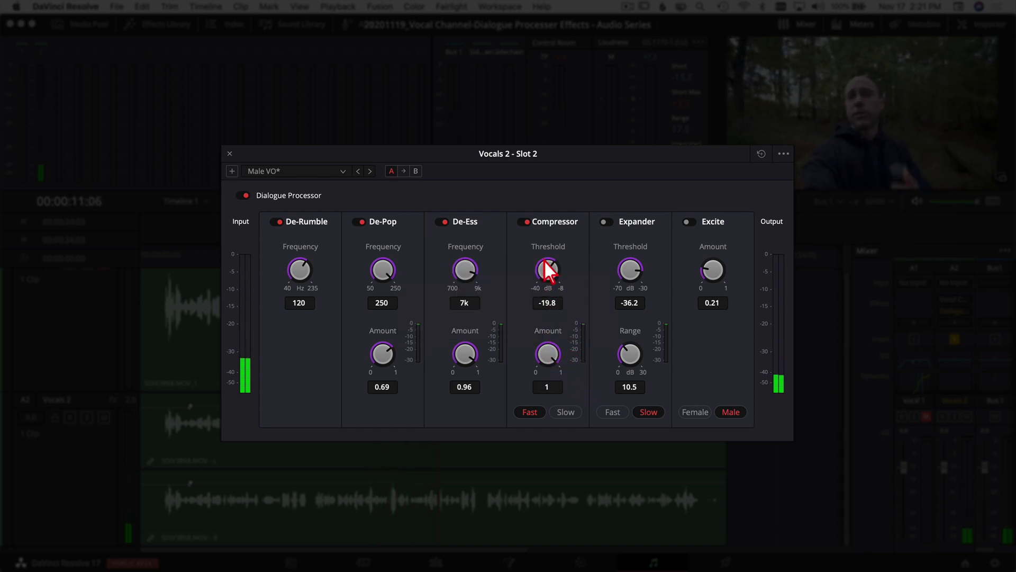
mouse_move(549, 270)
left_mouse_down()
mouse_move(536, 271)
mouse_move(548, 269)
left_mouse_up()
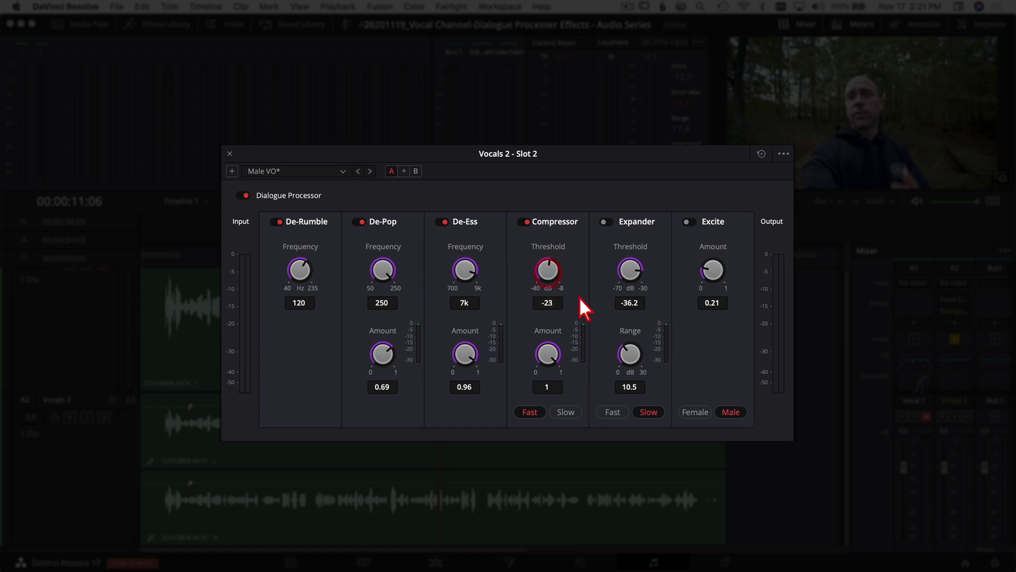
left_click_drag(550, 356, 533, 360)
left_click(190, 265)
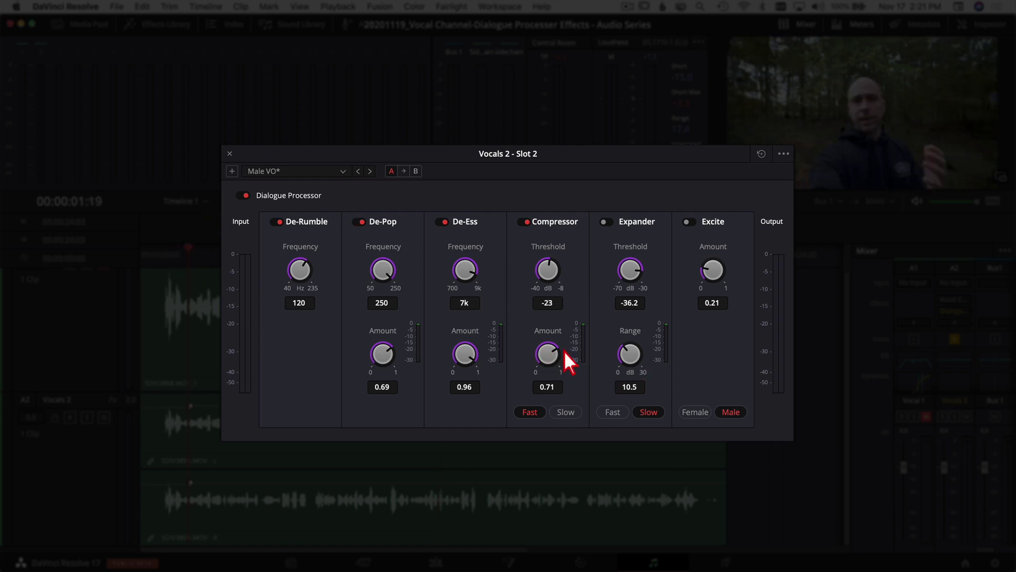
key("space")
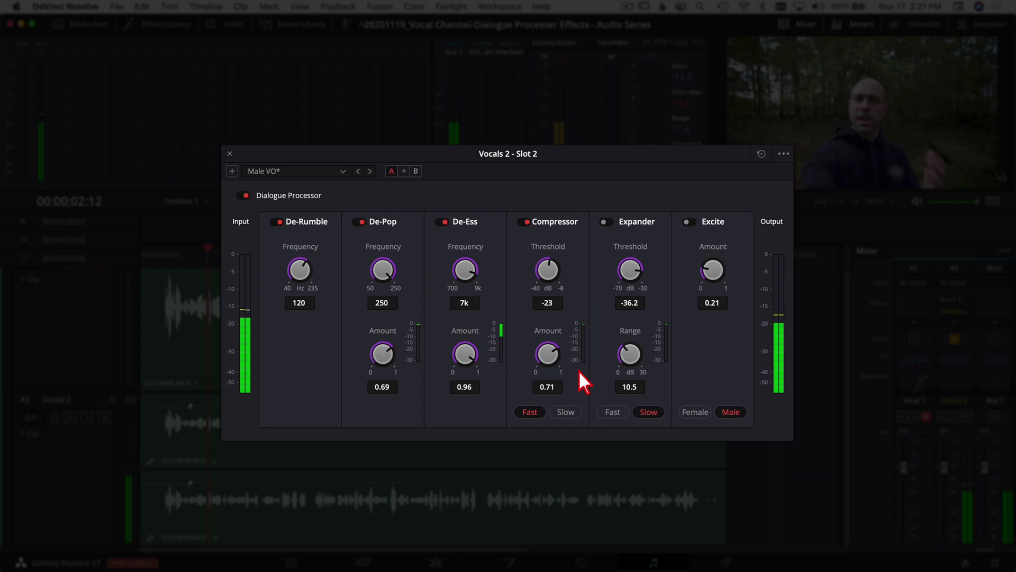
left_click_drag(555, 361, 580, 384)
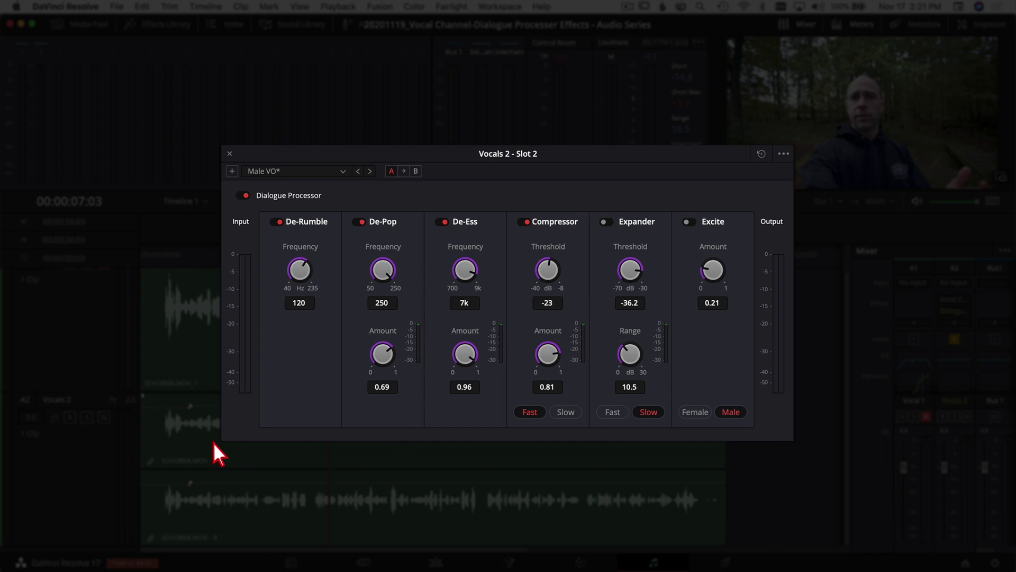
Raise the volume of the clip on the Vocals 2 track and play it from 00:00:02:04
left_click(208, 410)
left_click_drag(207, 407, 173, 404)
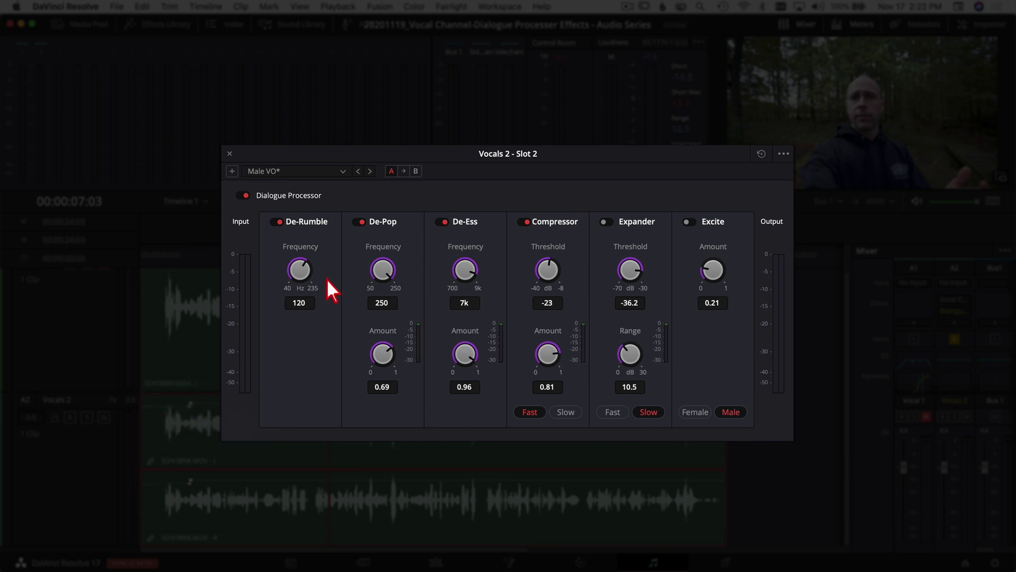
left_click(197, 258)
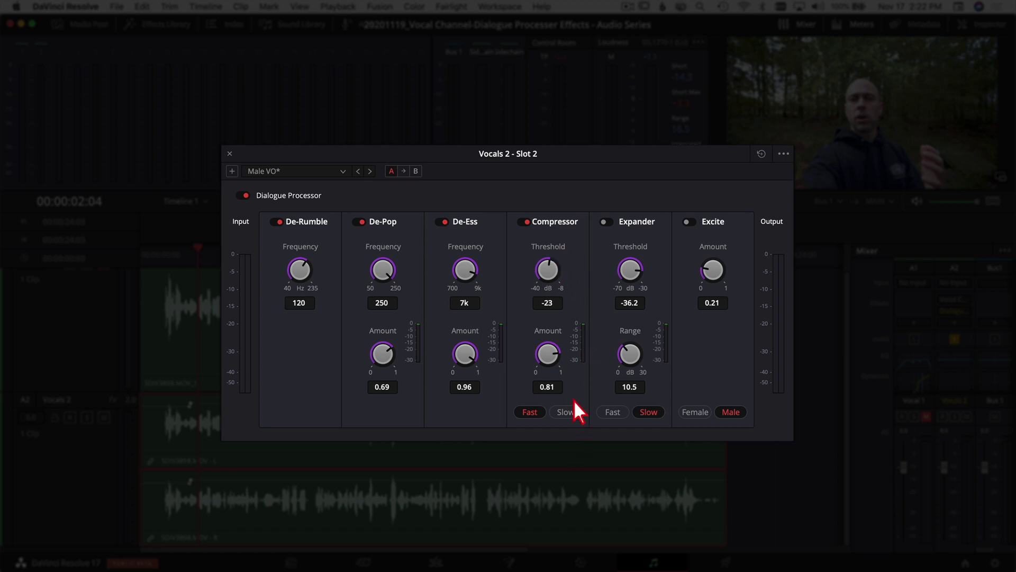
key("space")
Set the Compressor Threshold to -25.2 dB and compare the playback with the Compressor bypassed and enabled
left_click_drag(548, 268, 536, 239)
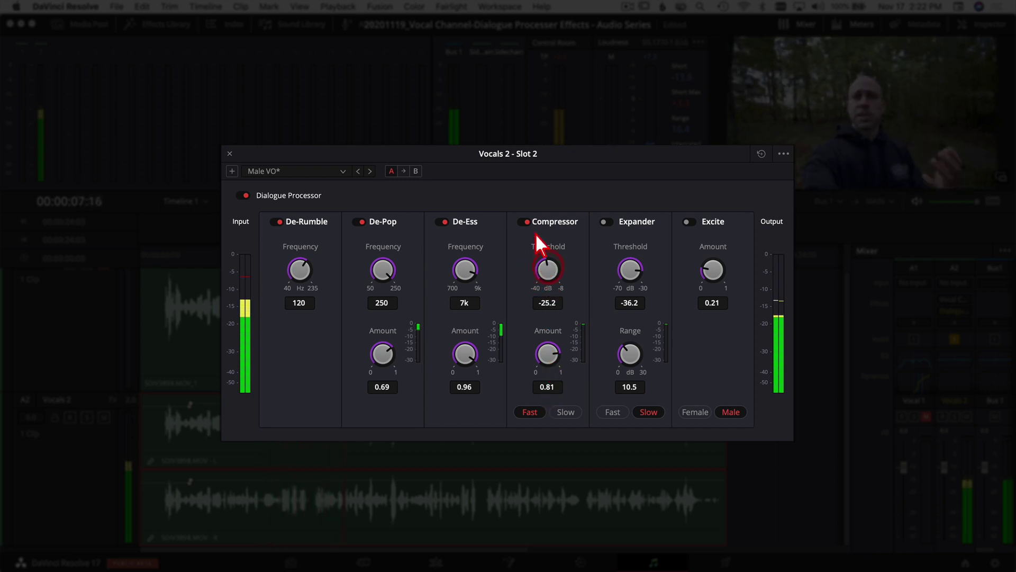
left_click(523, 222)
left_click(524, 223)
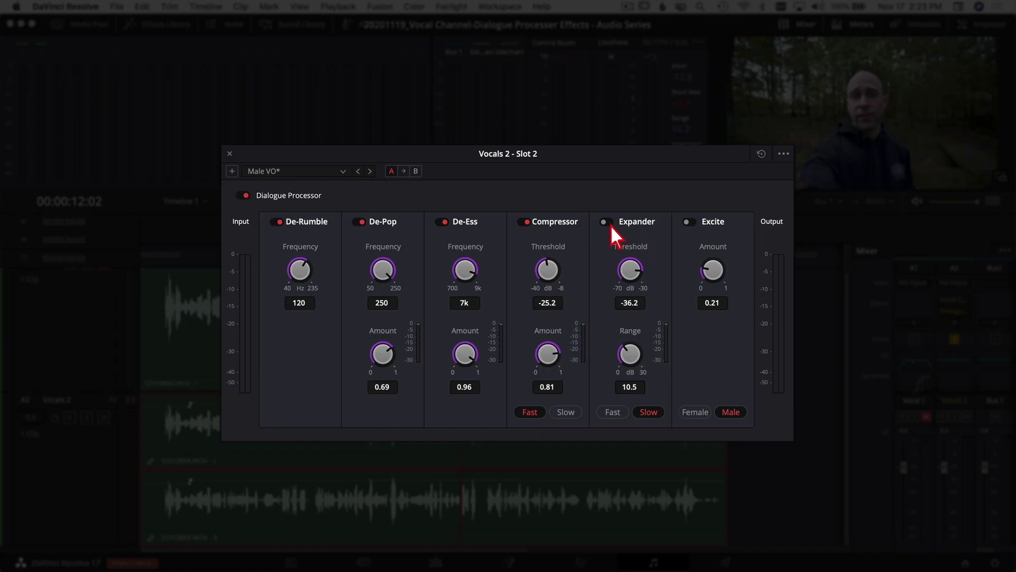
Enable the Dialogue Processor's Expander and the Expander in the Vocals 2 track's Dynamics, and close the Dynamics window
left_click(606, 222)
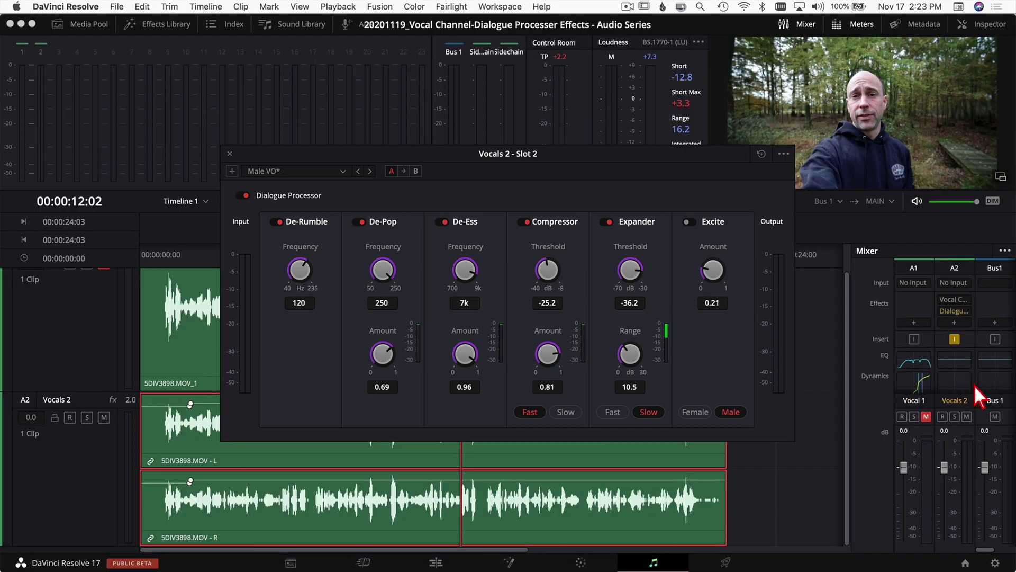
double_click(954, 386)
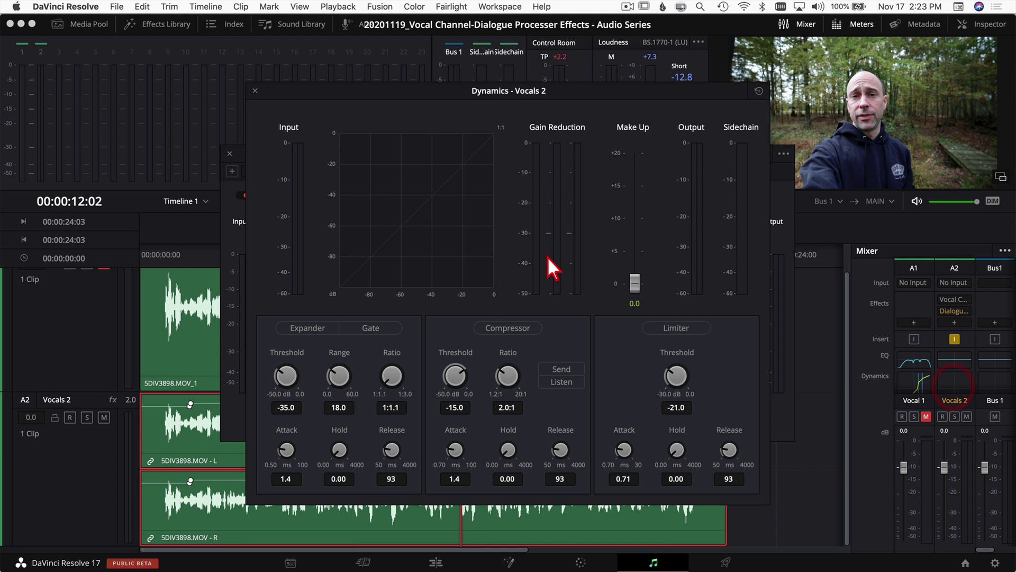
left_click(293, 328)
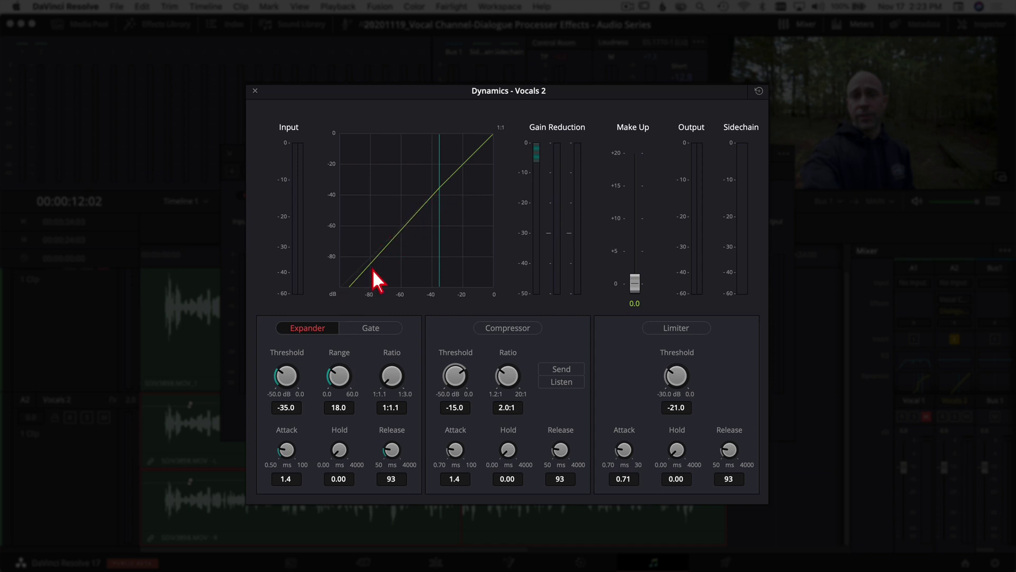
left_click(255, 91)
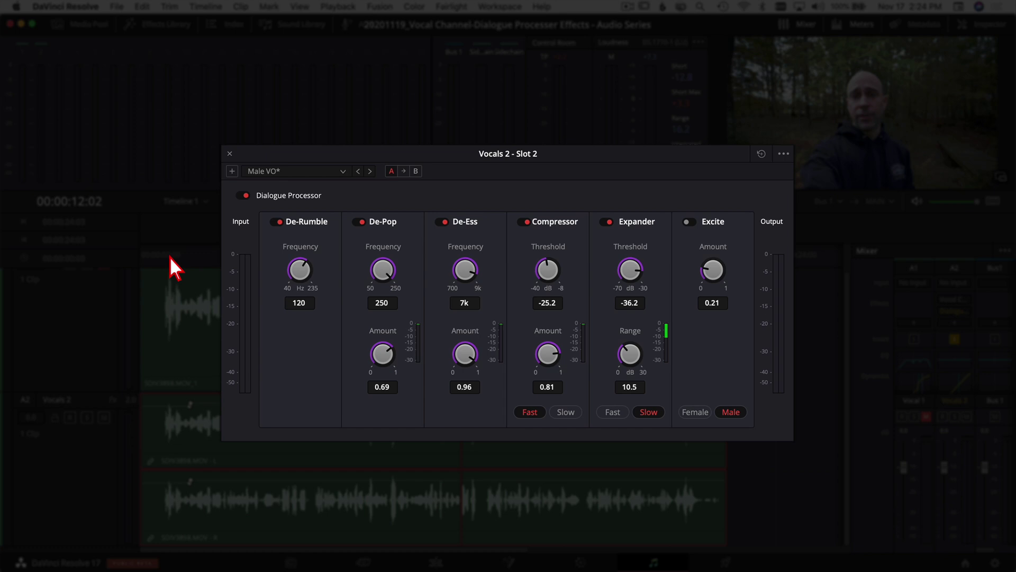
Play from the timeline's start with the Dialogue Processor's Expander bypassed, and again with it enabled
left_click_drag(153, 253, 138, 255)
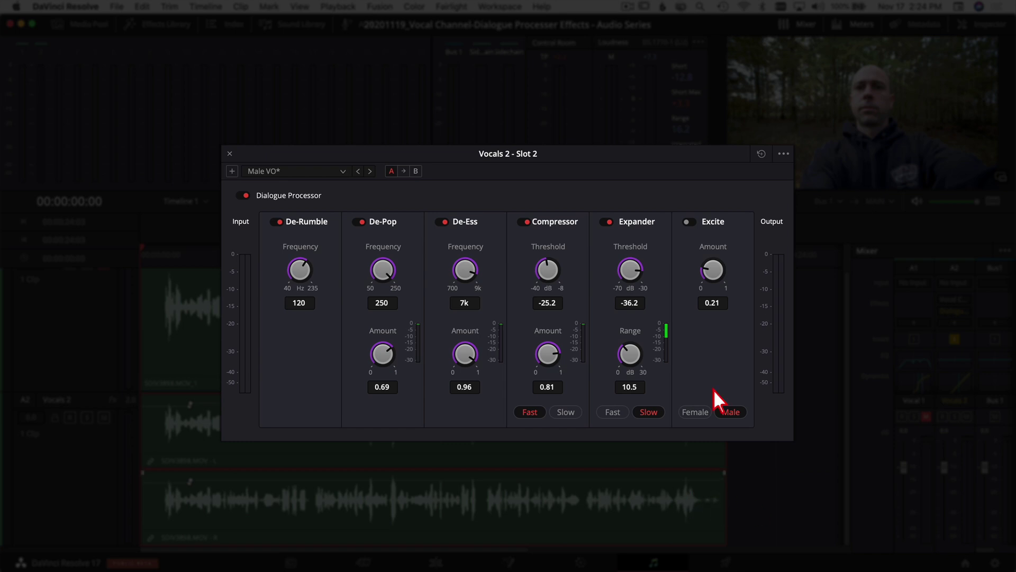
left_click(605, 222)
key("space")
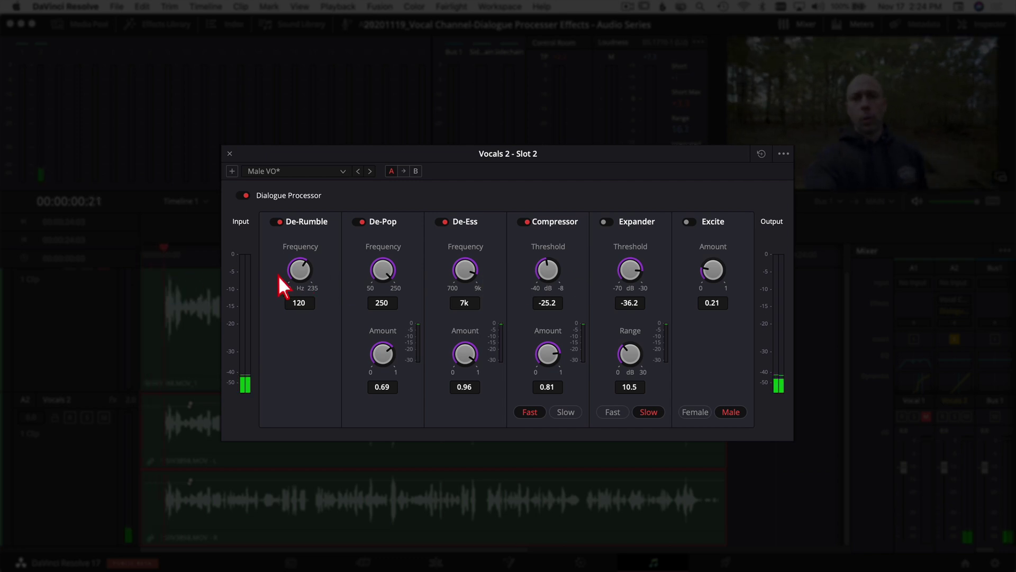
left_click(116, 252)
left_click(605, 222)
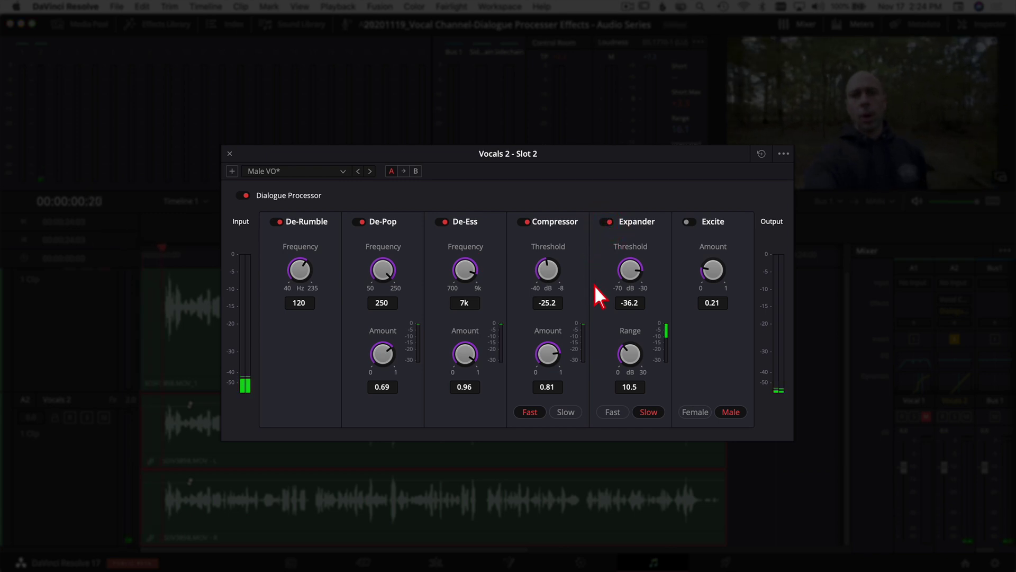
Replay from the timeline's start, switching the Expander off and on to compare the background noise, and stop with it enabled
left_click(145, 258)
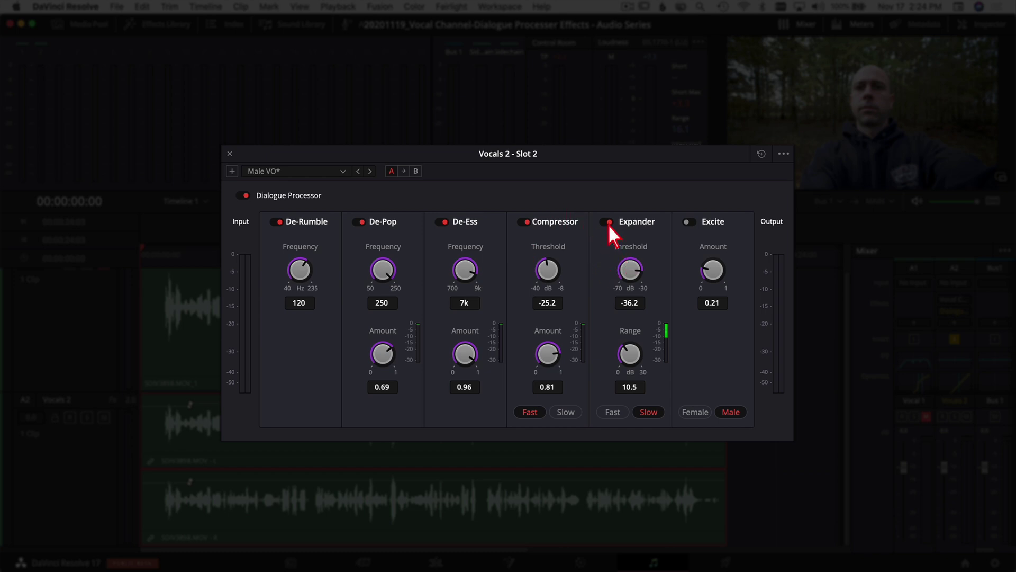
key("space")
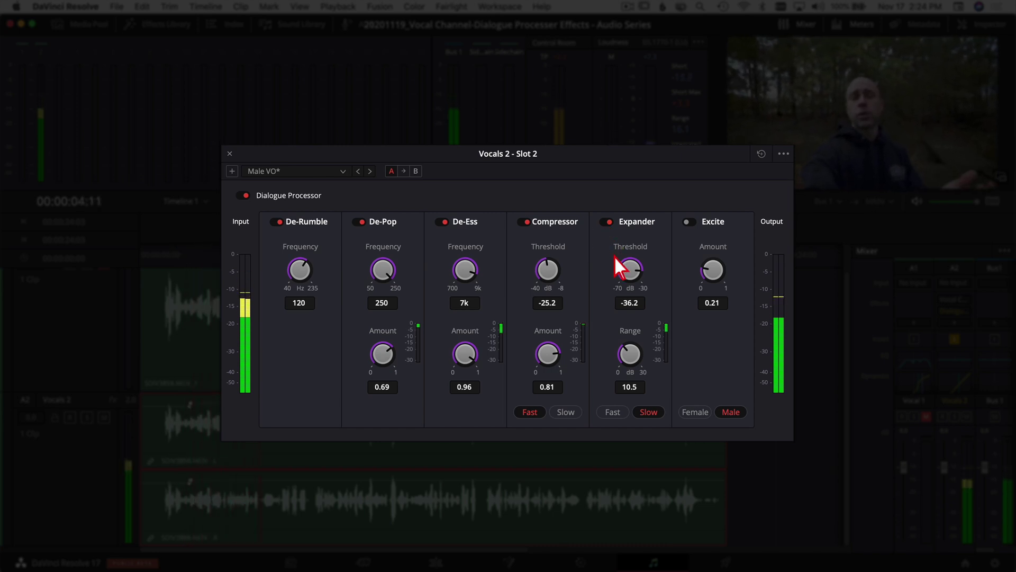
left_click(605, 223)
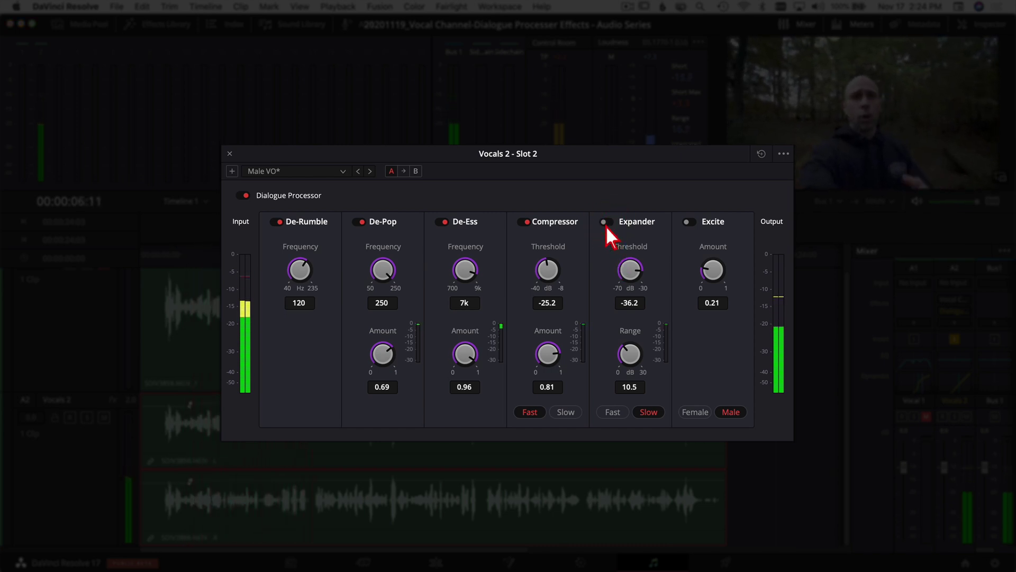
left_click(605, 222)
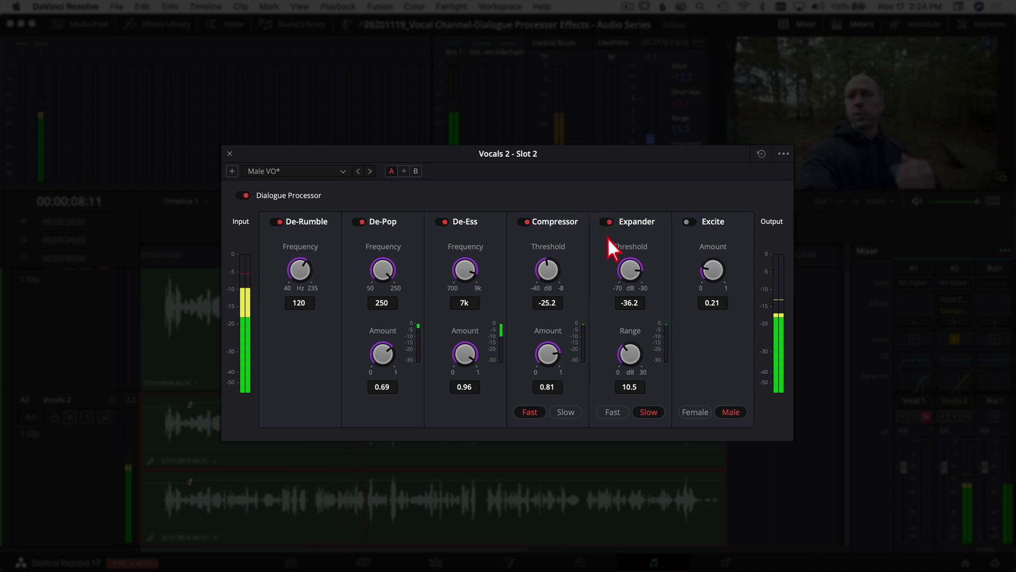
left_click(606, 221)
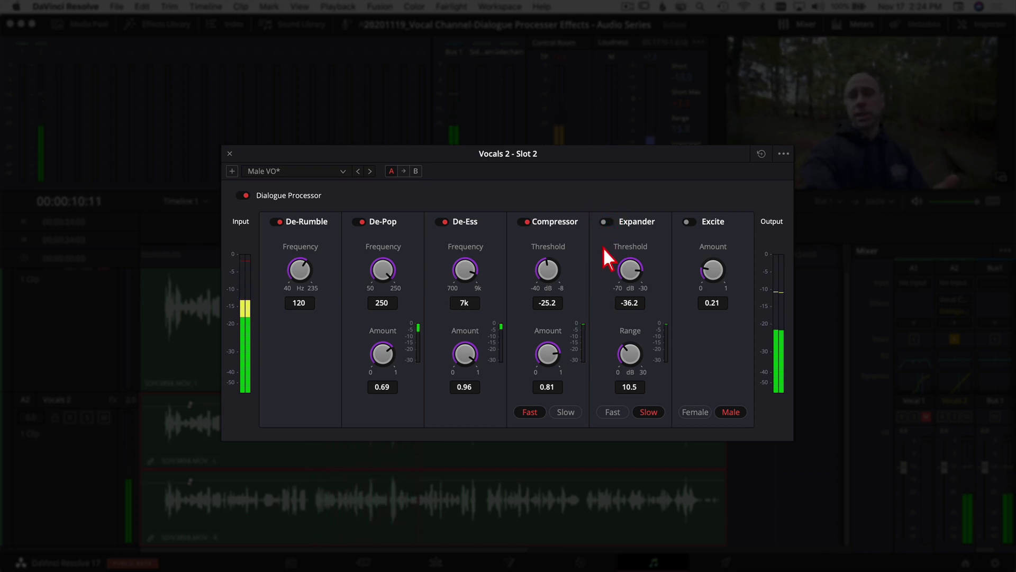
left_click(605, 223)
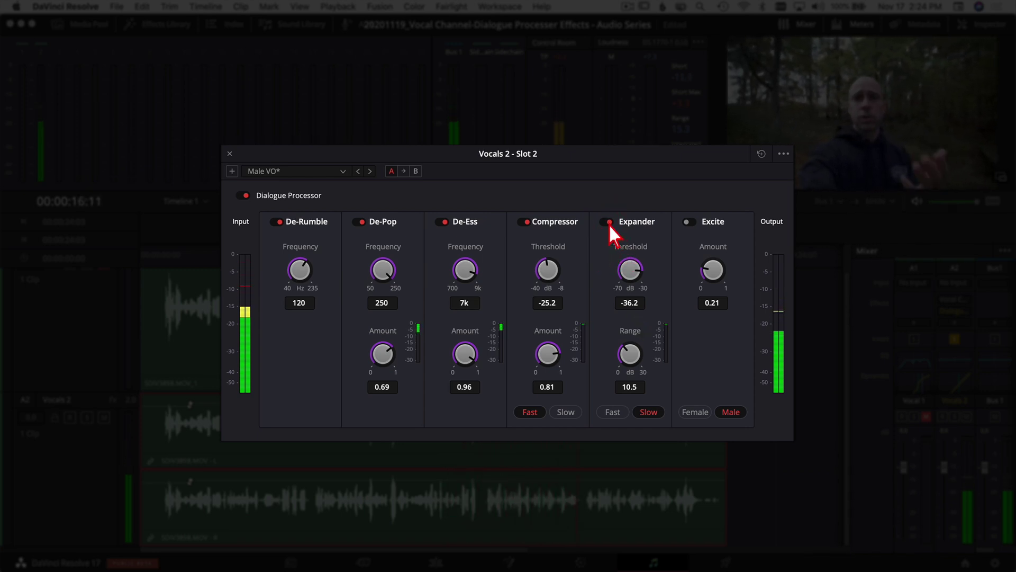
key("space")
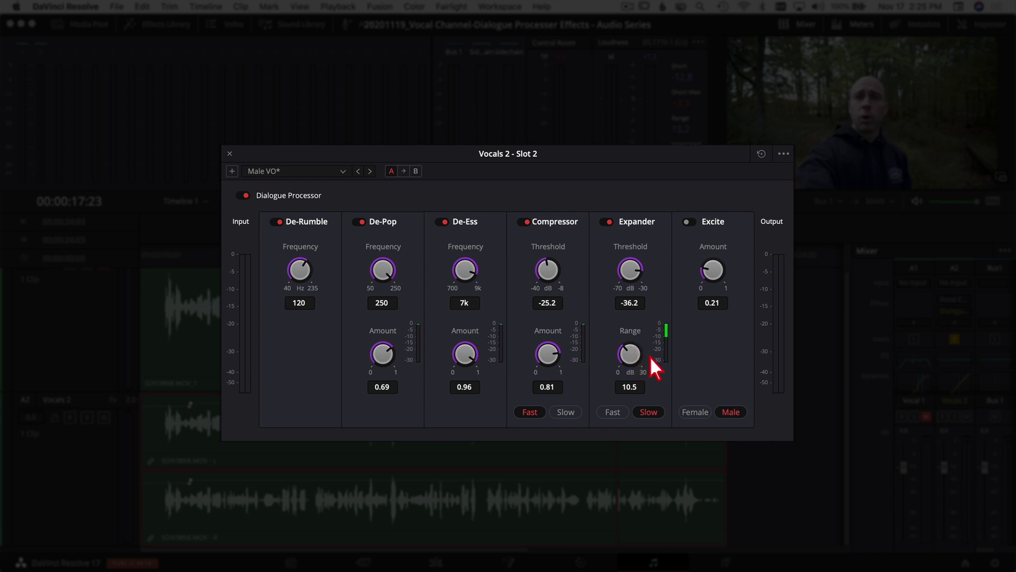
Set the Expander's Range to 7 dB
left_click_drag(632, 355, 716, 404)
double_click(632, 354)
Enable Excite, audition its Amount at 0.38 and 1 from near the timeline's start, and settle on 0.15
left_click_drag(715, 268, 732, 280)
left_click(102, 256)
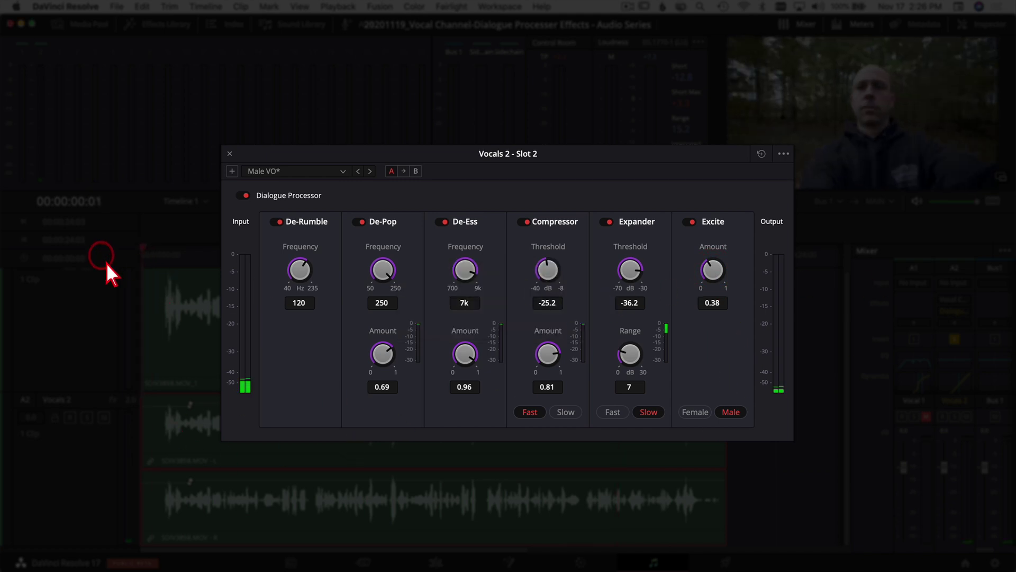
key("space")
left_click_drag(713, 271, 766, 309)
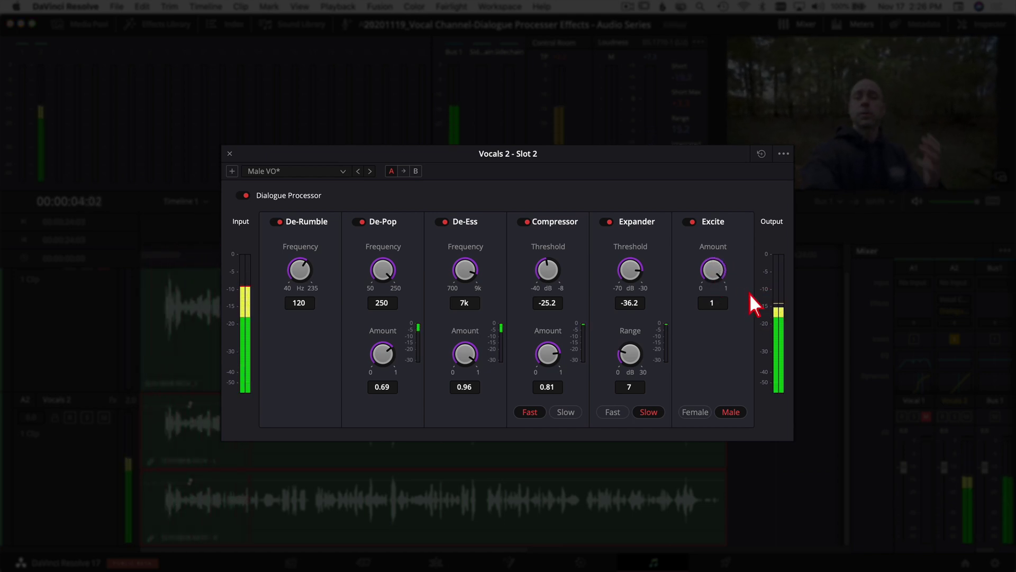
left_click_drag(719, 271, 398, 346)
mouse_move(709, 275)
left_mouse_down()
mouse_move(771, 272)
mouse_move(757, 291)
mouse_move(824, 272)
mouse_move(713, 269)
mouse_move(764, 304)
mouse_move(717, 281)
left_mouse_up()
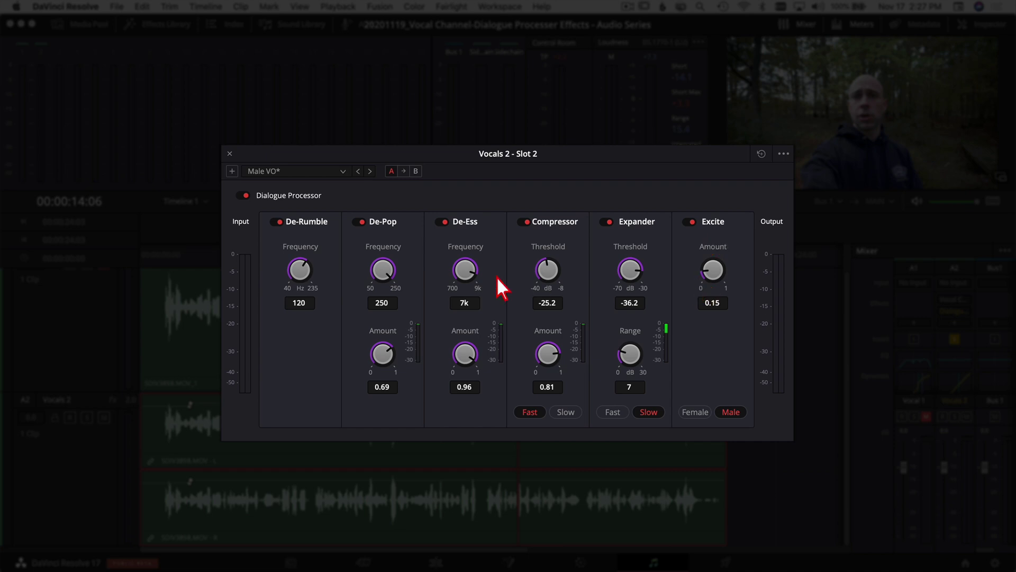
Open the dialog for saving a Dialogue Processor preset and cancel it
left_click(233, 175)
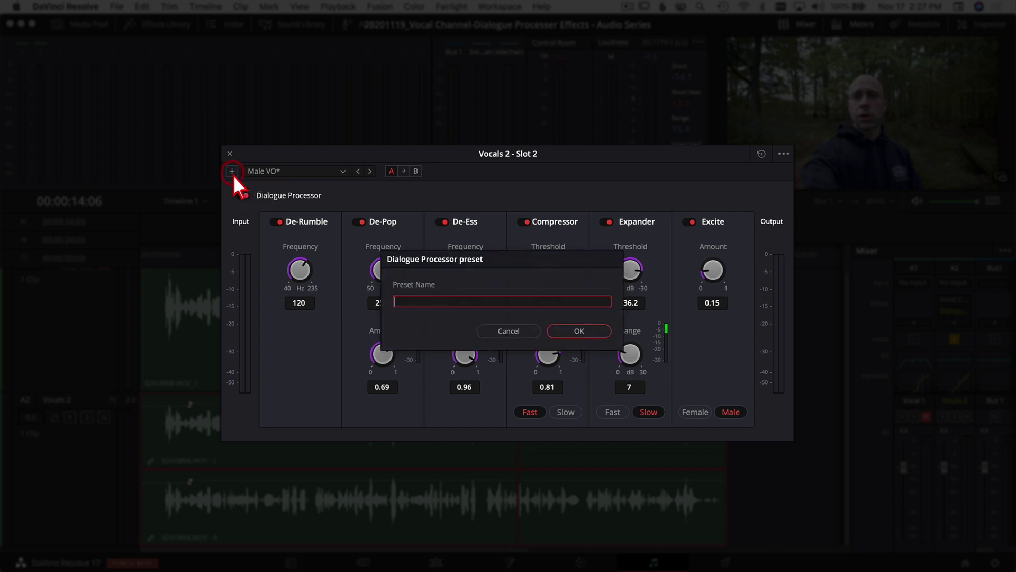
left_click(504, 334)
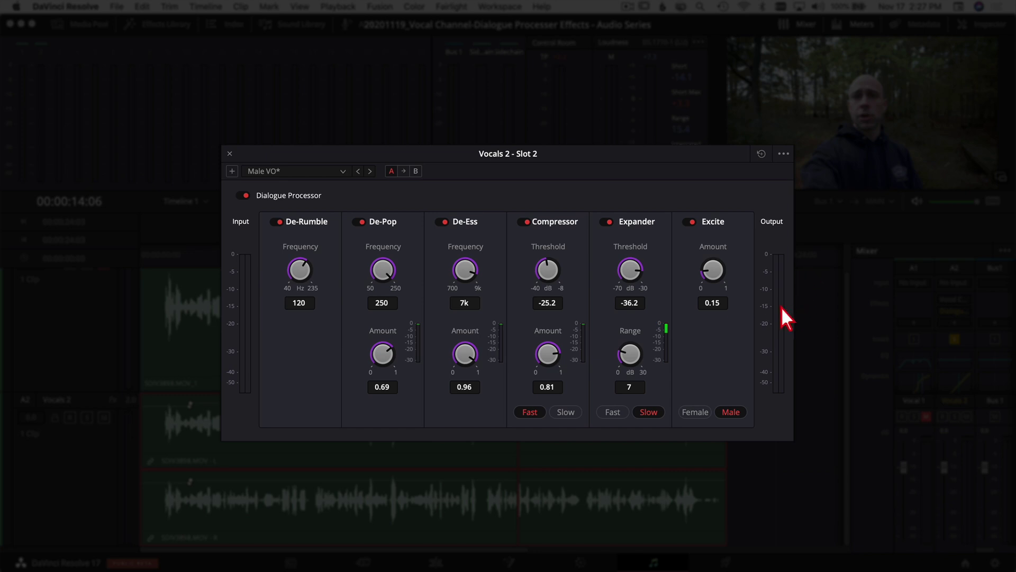
Mute the monitor output, play from the timeline's start, and raise the Vocals 2 track's fader slightly
left_click(135, 252)
left_click(917, 202)
key("space")
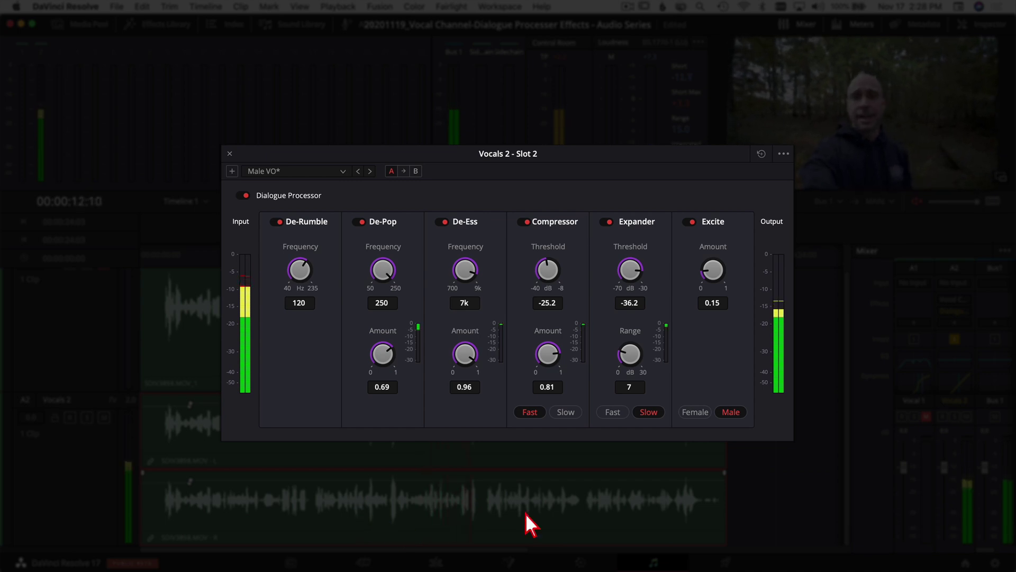
left_click(944, 467)
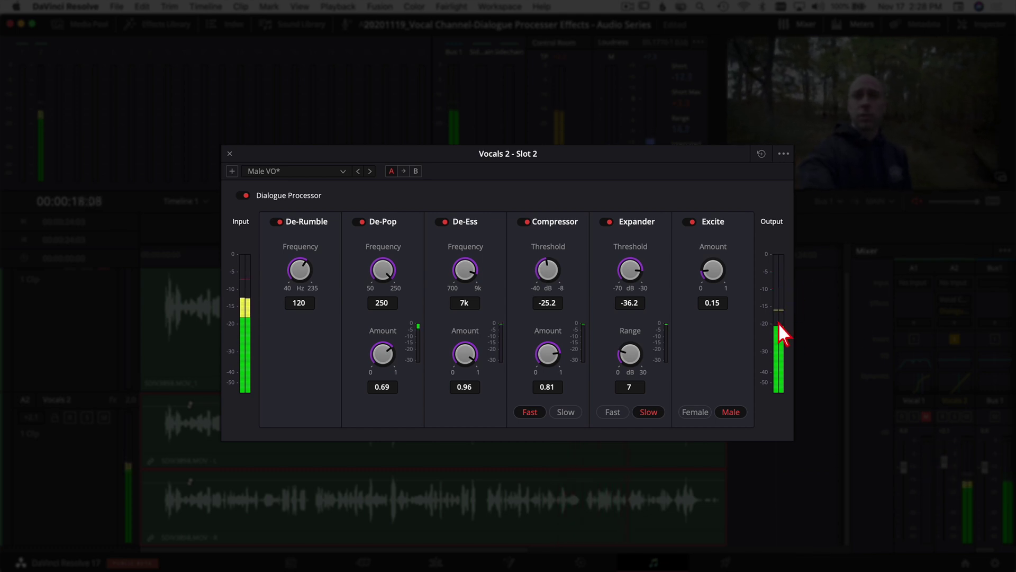
left_click(545, 268)
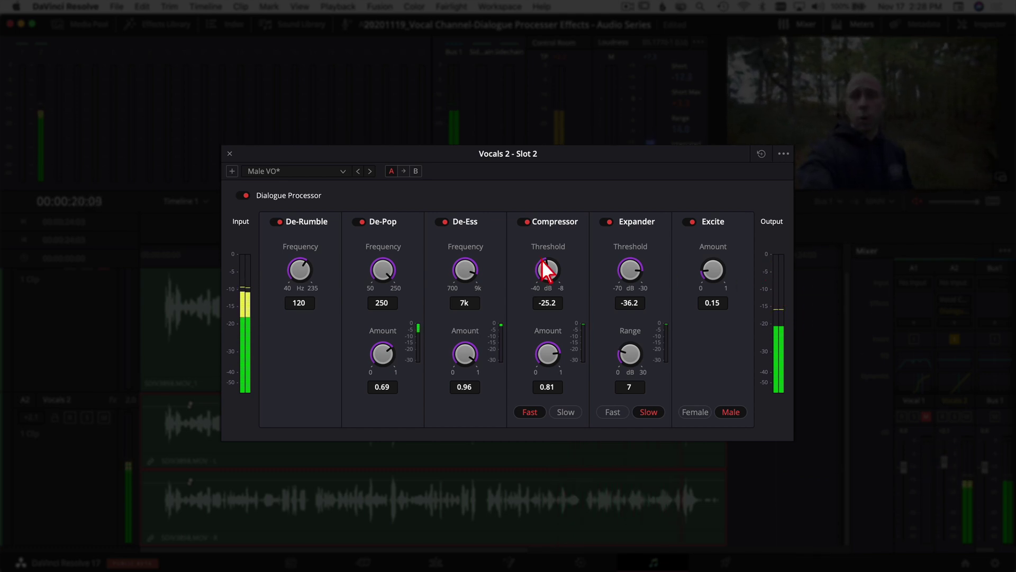